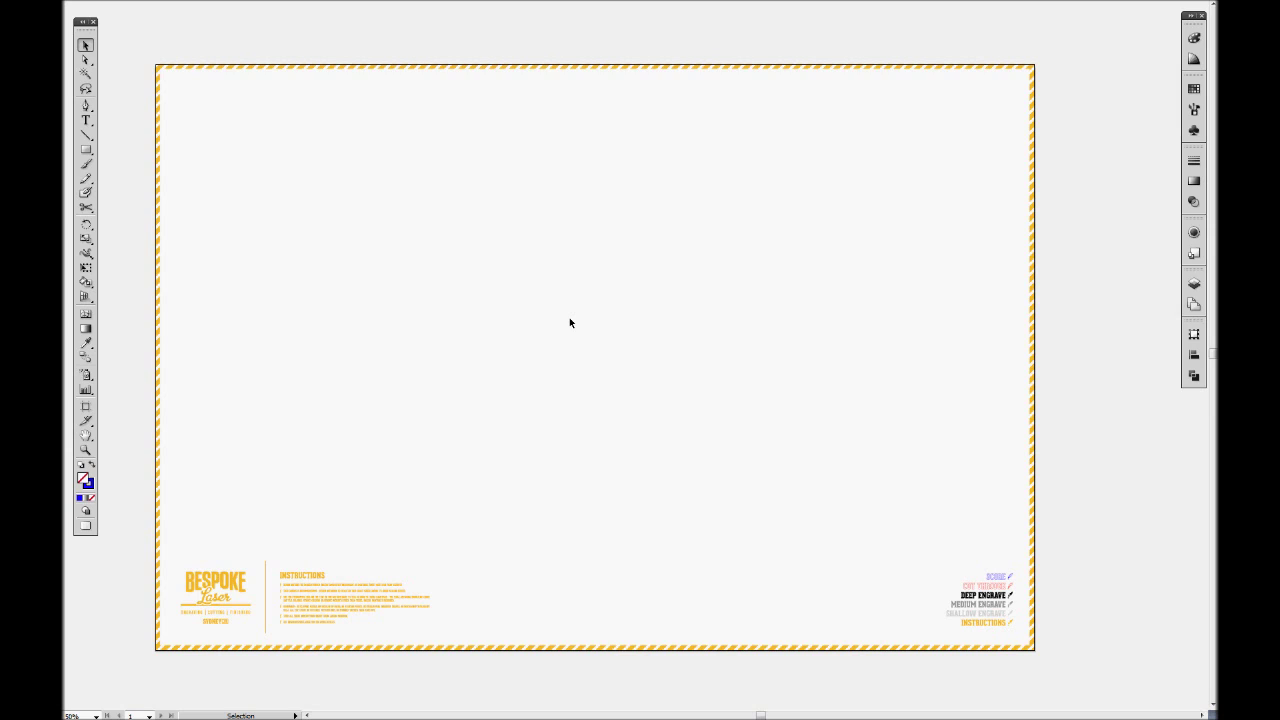
# Step: Switch to the Zoom tool (Z) to magnify the Instructions block at the template's bottom
pyautogui.press('z')
pyautogui.moveTo(264, 541); pyautogui.dragTo(432, 647)
pyautogui.moveTo(541, 470); pyautogui.dragTo(516, 489)
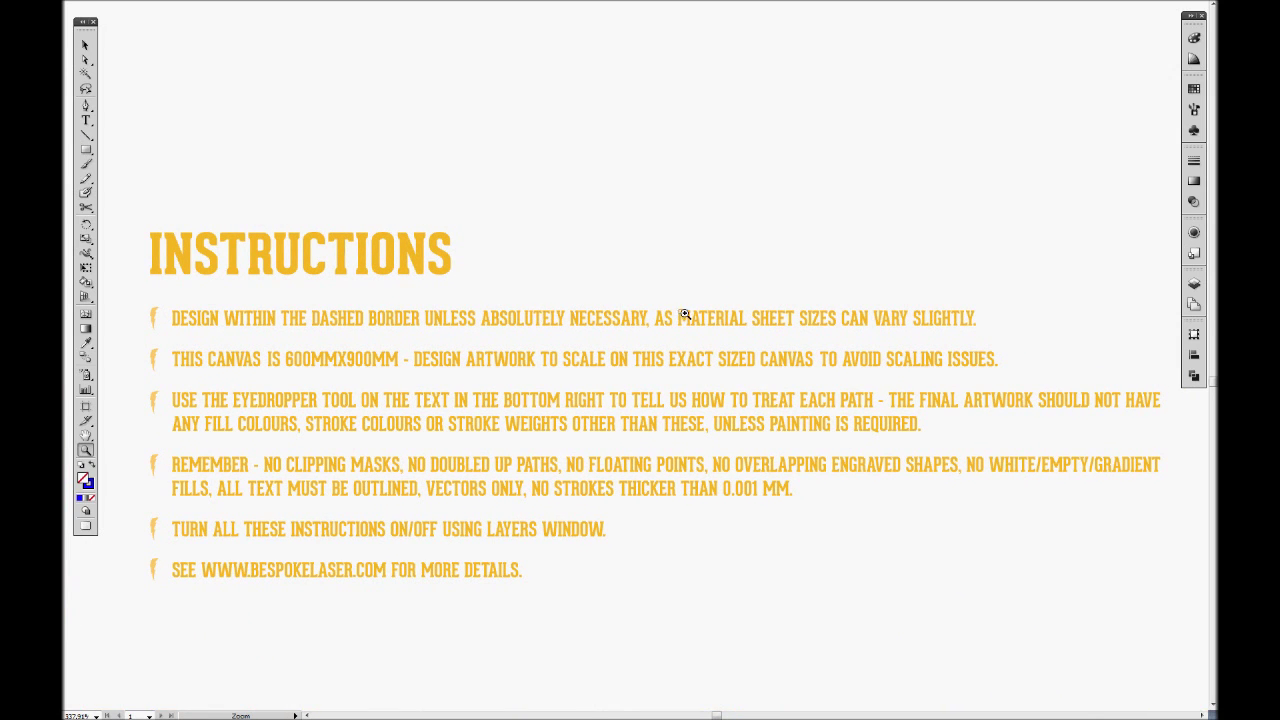
pyautogui.keyDown('alt'); pyautogui.click(779, 287); pyautogui.keyUp('alt')
pyautogui.keyDown('alt'); pyautogui.click(777, 286); pyautogui.keyUp('alt')
pyautogui.keyDown('alt'); pyautogui.click(777, 286); pyautogui.keyUp('alt')
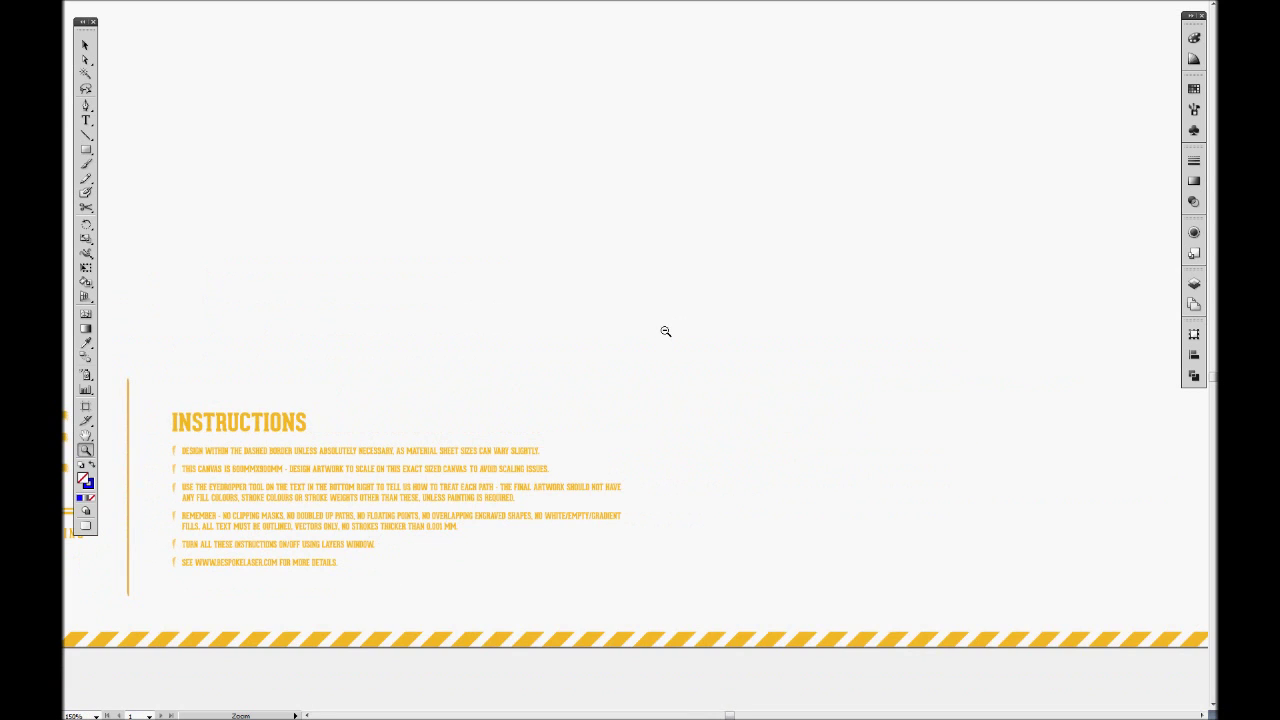
pyautogui.keyDown('alt'); pyautogui.click(665, 331); pyautogui.keyUp('alt')
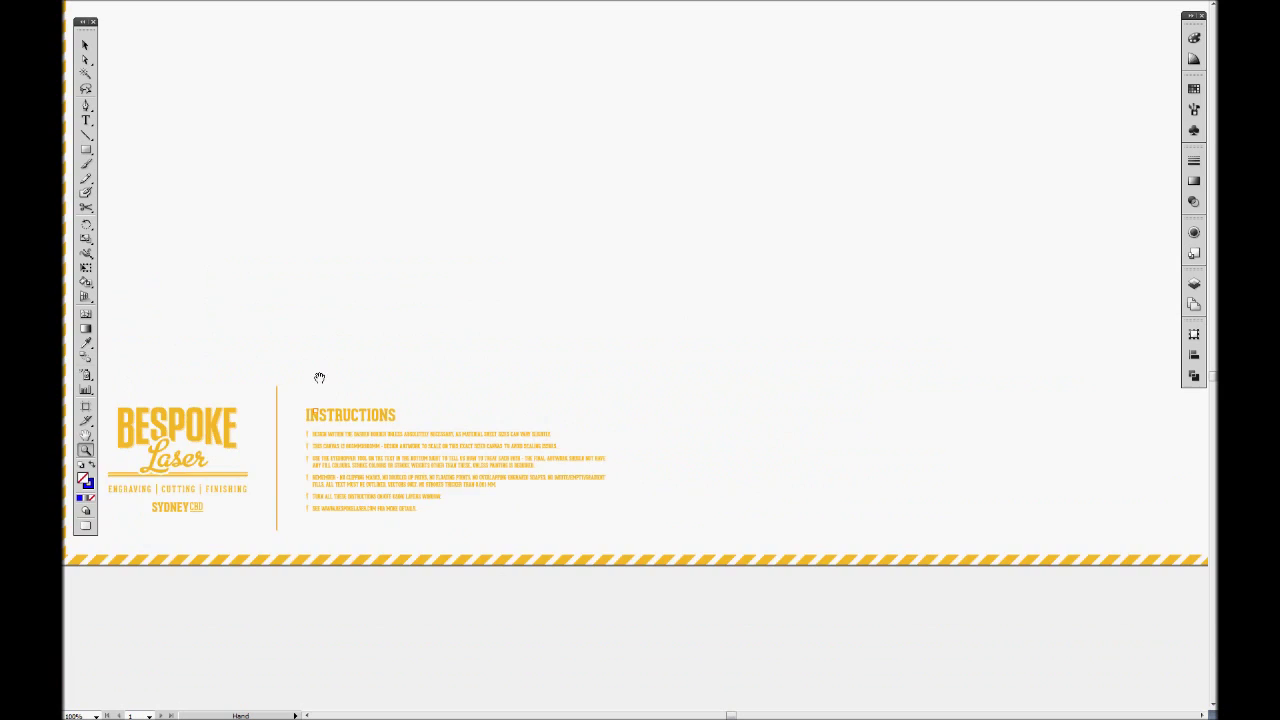
pyautogui.moveTo(317, 374); pyautogui.dragTo(471, 474)
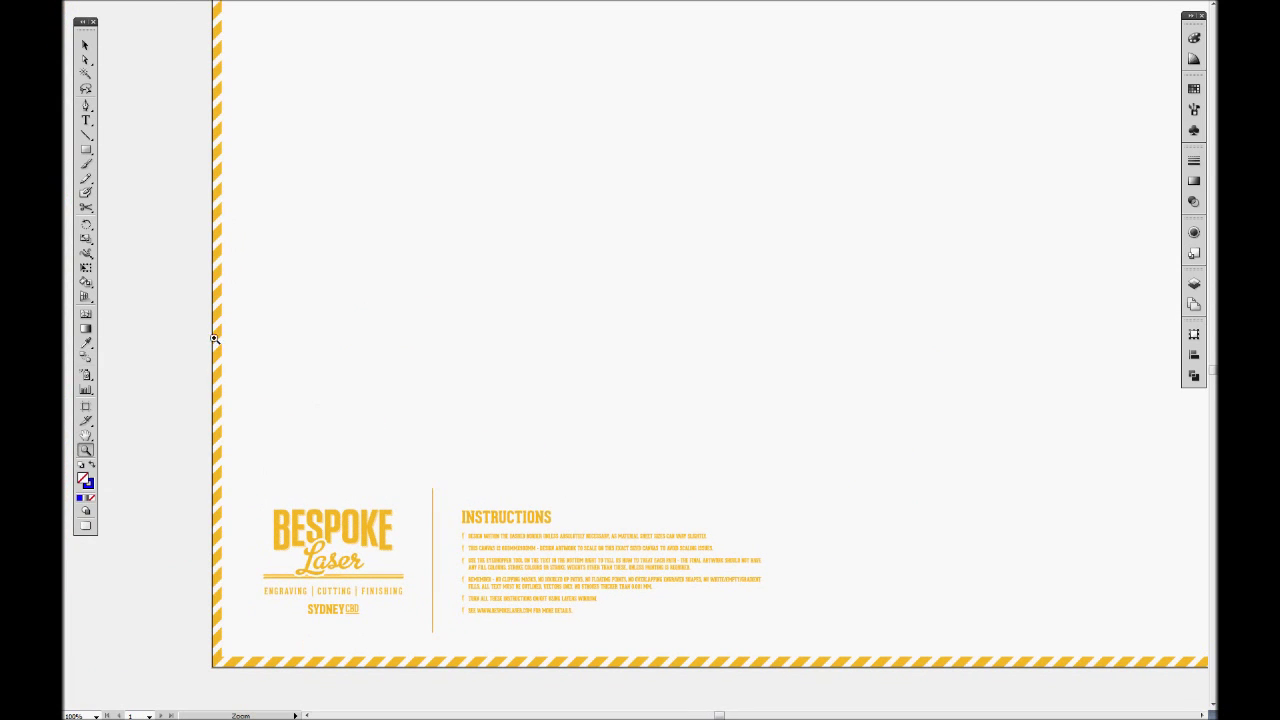
pyautogui.moveTo(606, 448); pyautogui.dragTo(540, 417)
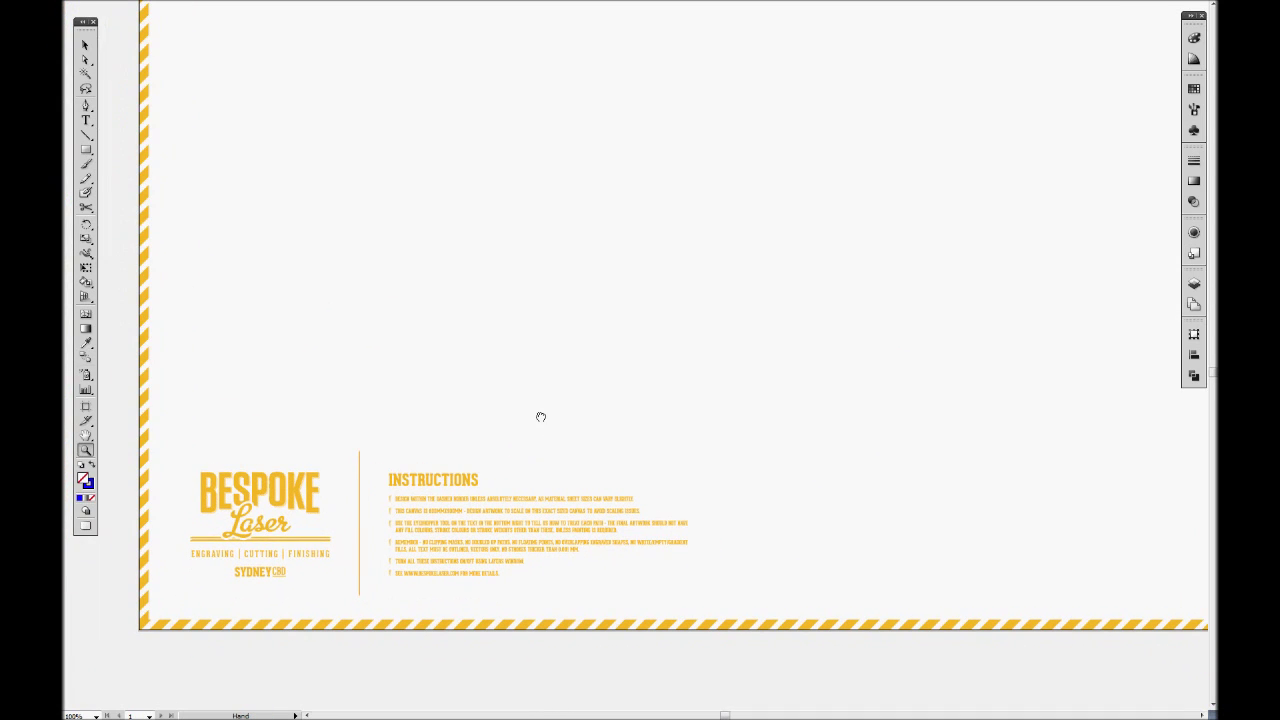
pyautogui.moveTo(361, 466); pyautogui.dragTo(692, 582)
pyautogui.moveTo(587, 369); pyautogui.dragTo(564, 414)
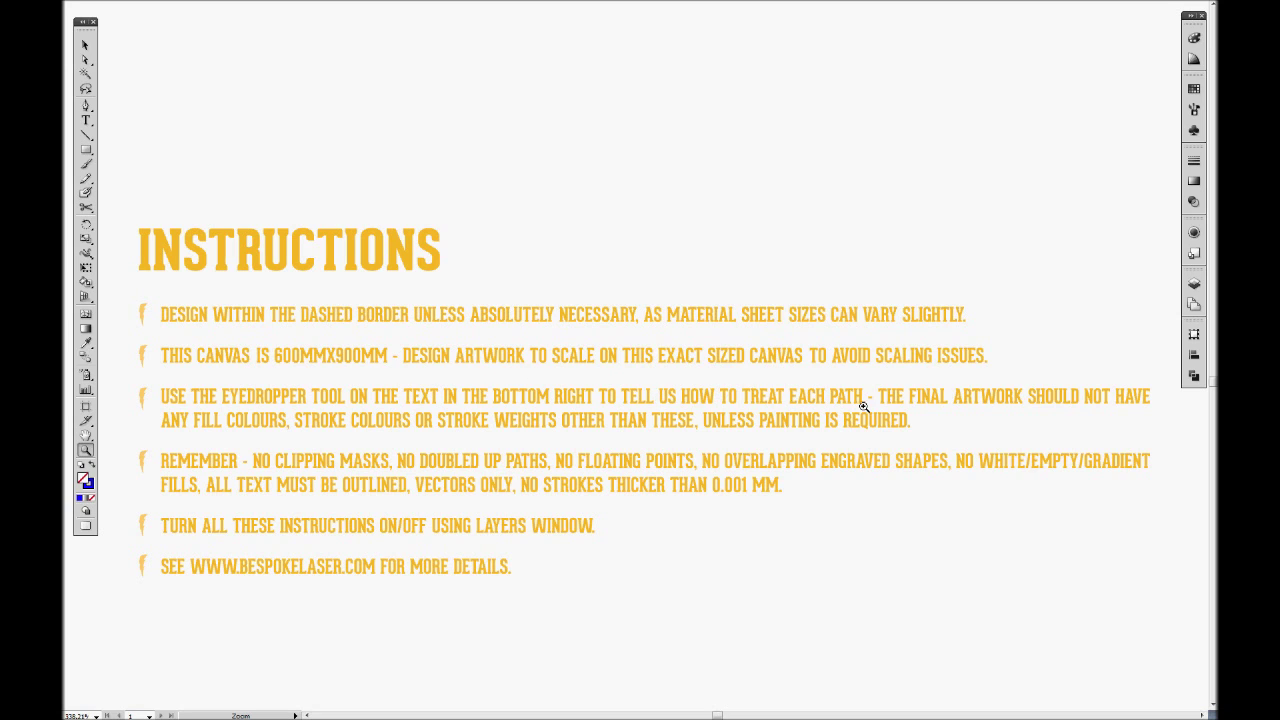
# Step: Zoom out, pan along the bottom edge, and marquee-zoom onto the Score and engrave legend
pyautogui.keyDown('alt'); pyautogui.click(910, 381); pyautogui.keyUp('alt')
pyautogui.keyDown('alt'); pyautogui.click(909, 380); pyautogui.keyUp('alt')
pyautogui.keyDown('alt'); pyautogui.click(909, 380); pyautogui.keyUp('alt')
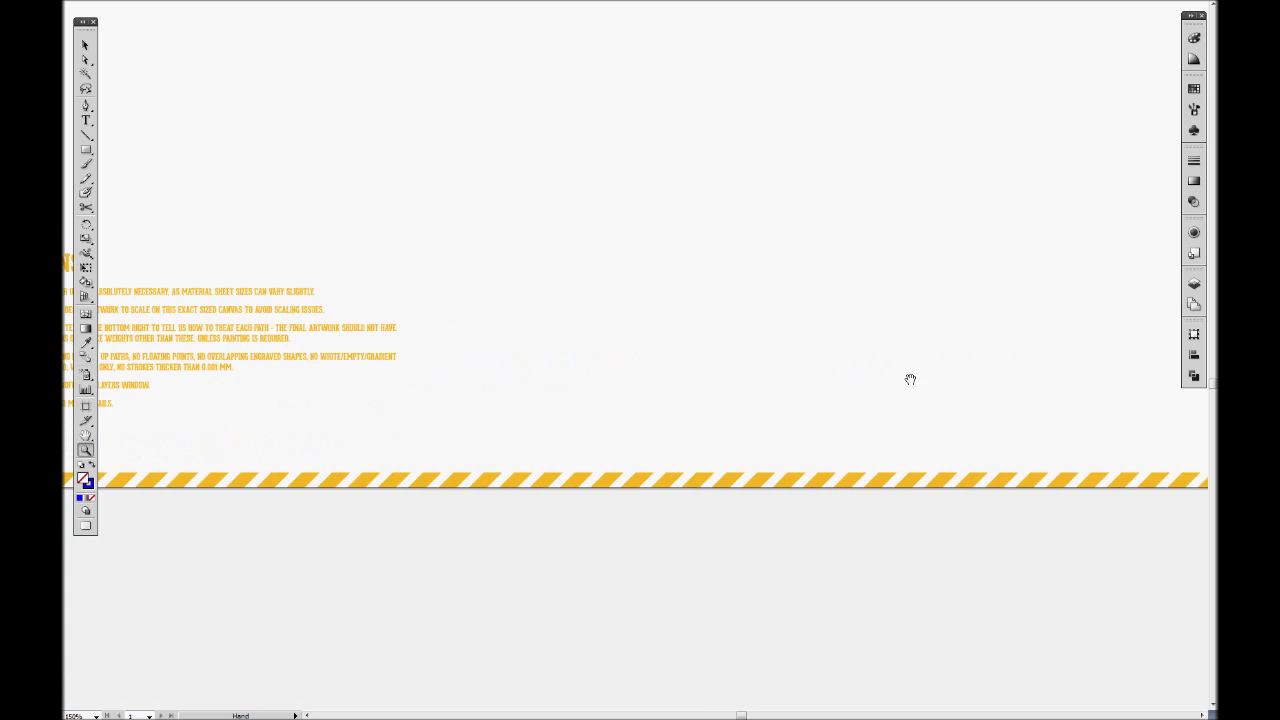
pyautogui.moveTo(909, 377); pyautogui.dragTo(530, 409)
pyautogui.moveTo(900, 406); pyautogui.dragTo(597, 545)
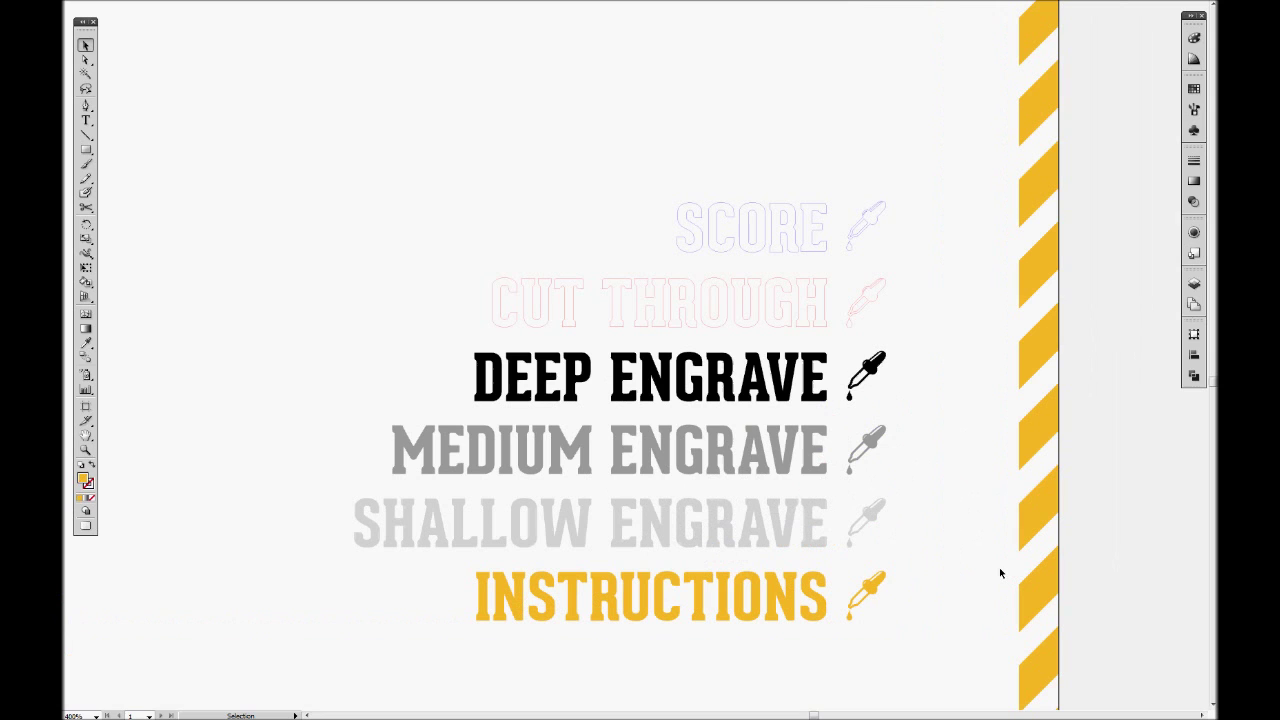
pyautogui.moveTo(610, 387); pyautogui.dragTo(999, 567)
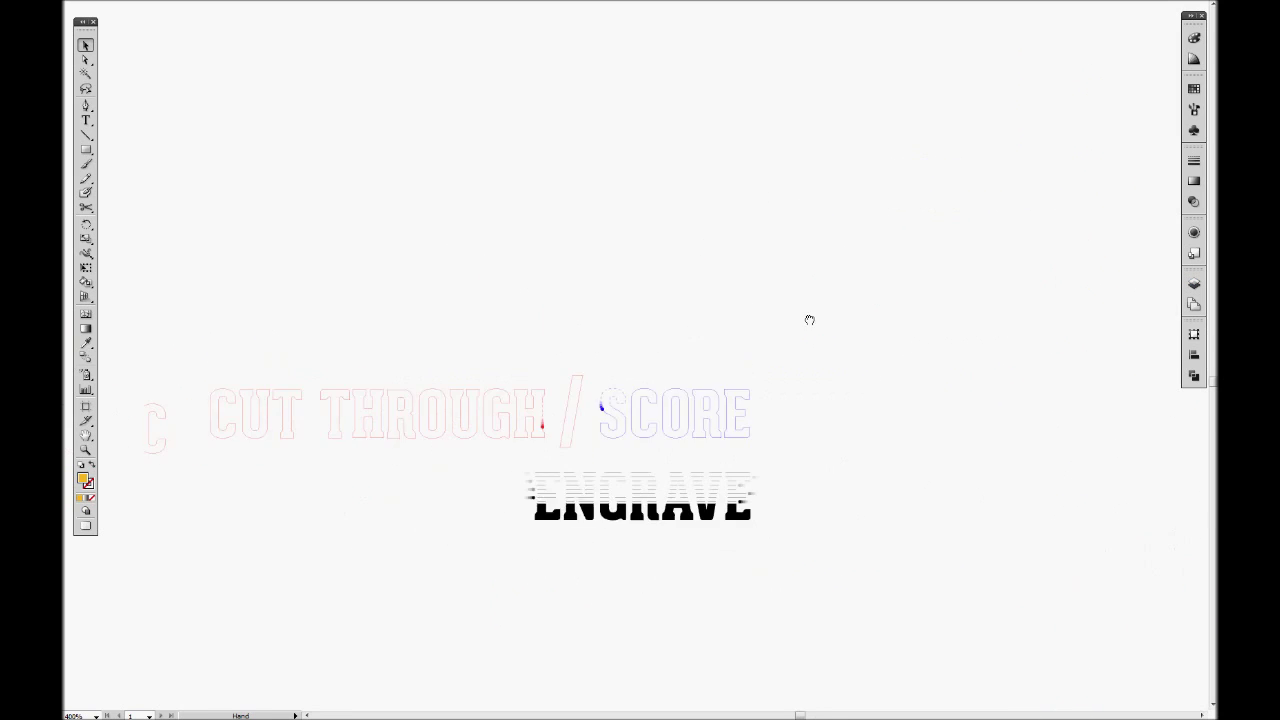
# Step: Zoom in close on the ENGRAVE hatch lines, then back out to the SCORE and ENGRAVE samples
pyautogui.press('z')
pyautogui.click(686, 402)
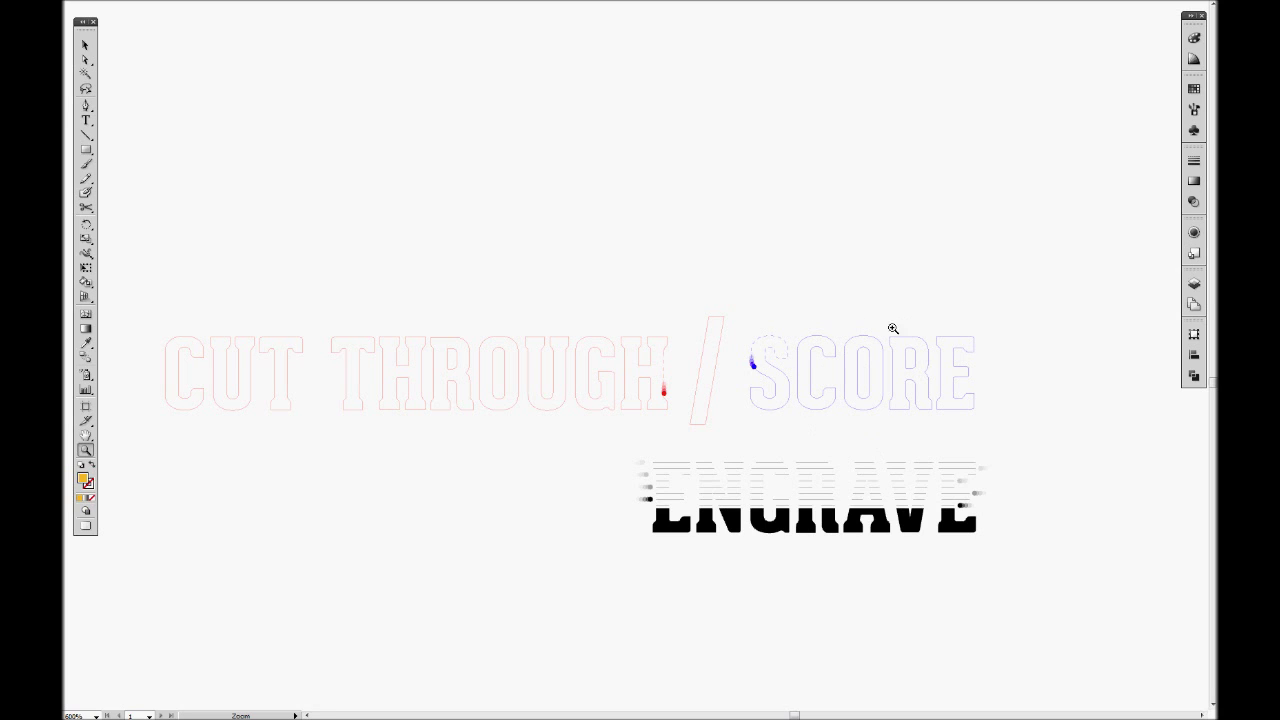
pyautogui.scroll(-1, 1068, 501)
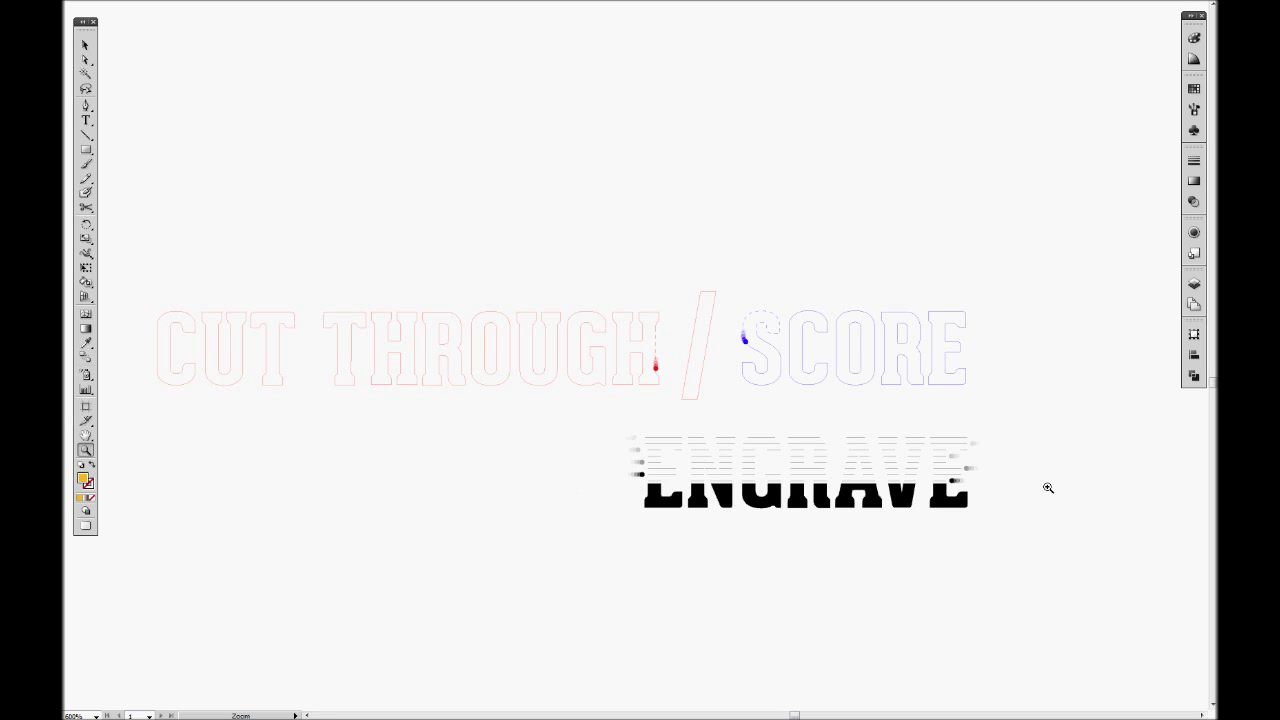
pyautogui.moveTo(582, 410); pyautogui.dragTo(866, 527)
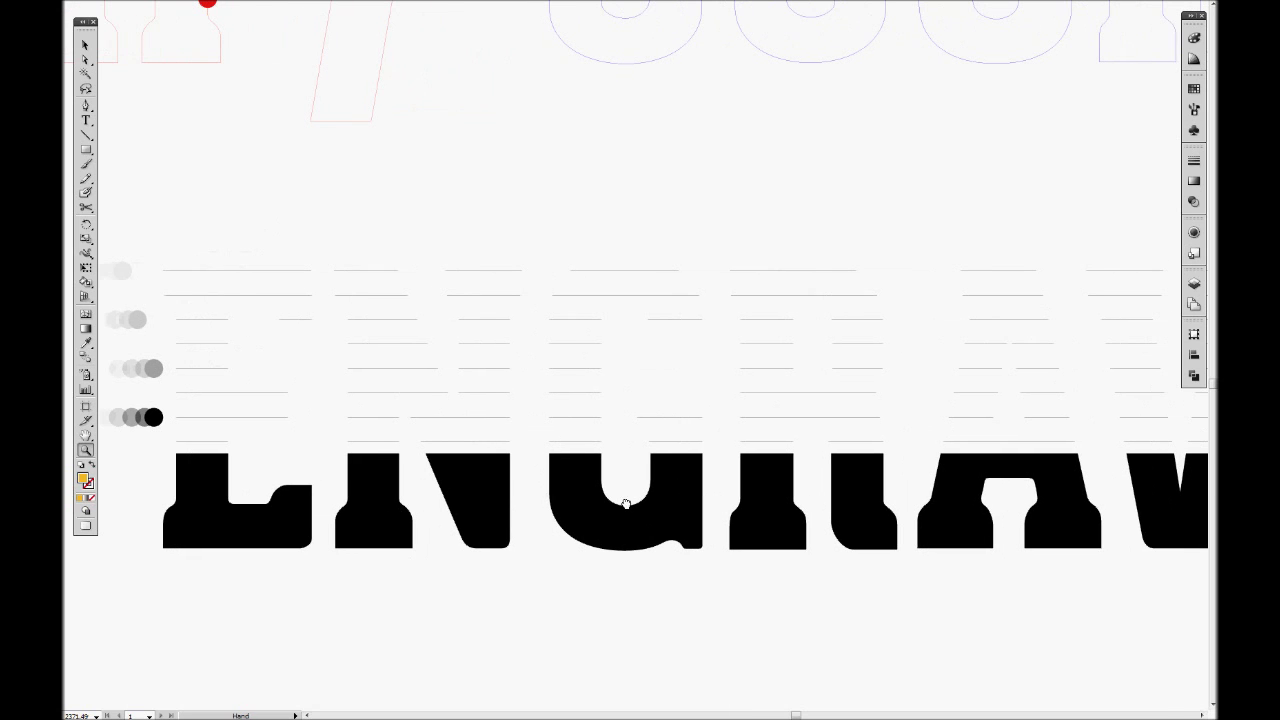
pyautogui.keyDown('alt'); pyautogui.click(758, 451); pyautogui.keyUp('alt')
pyautogui.moveTo(757, 440); pyautogui.dragTo(826, 571)
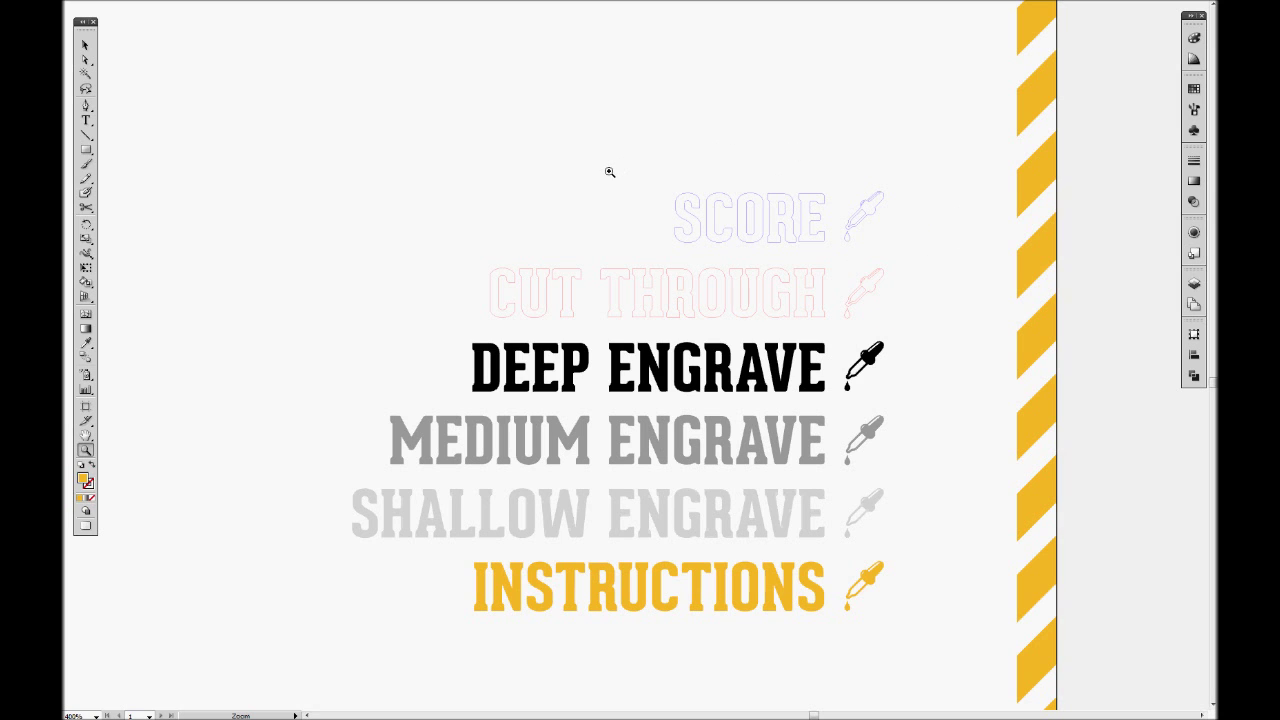
# Step: Zoom in on the SCORE and ENGRAVE samples and make the top instructions layer active
pyautogui.hscroll(-10, 455, 205)
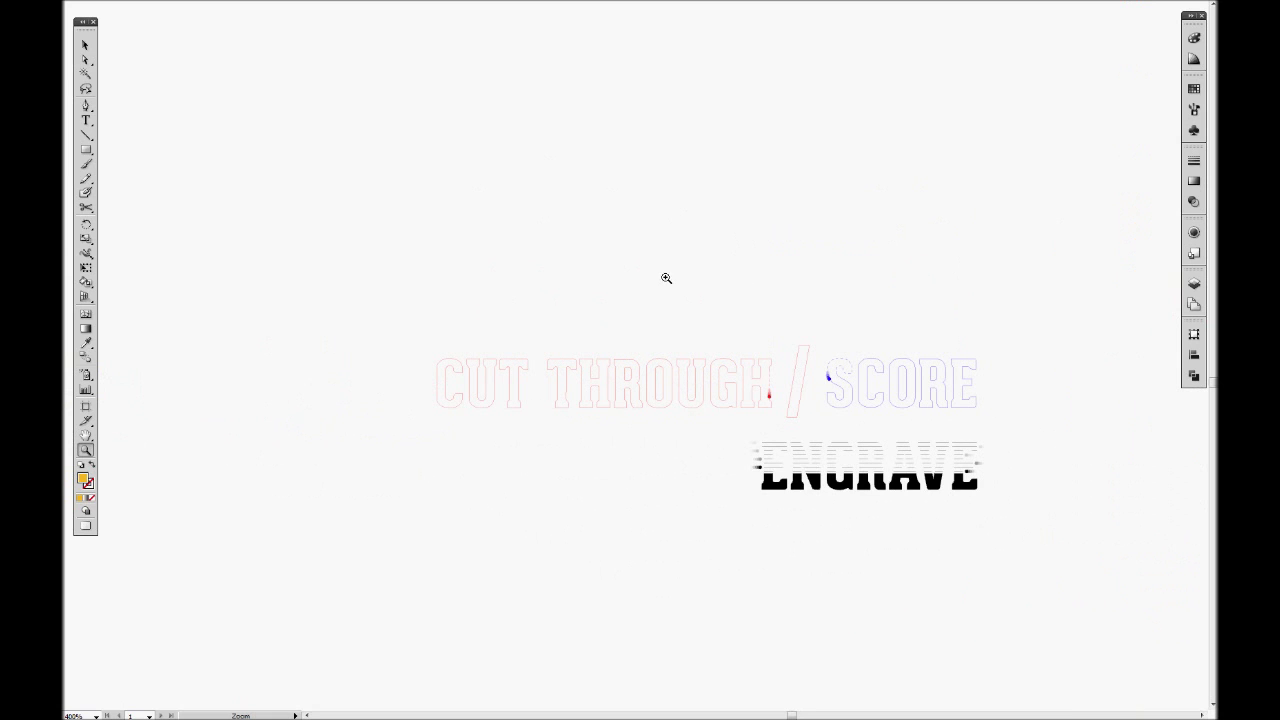
pyautogui.moveTo(665, 277); pyautogui.dragTo(956, 506)
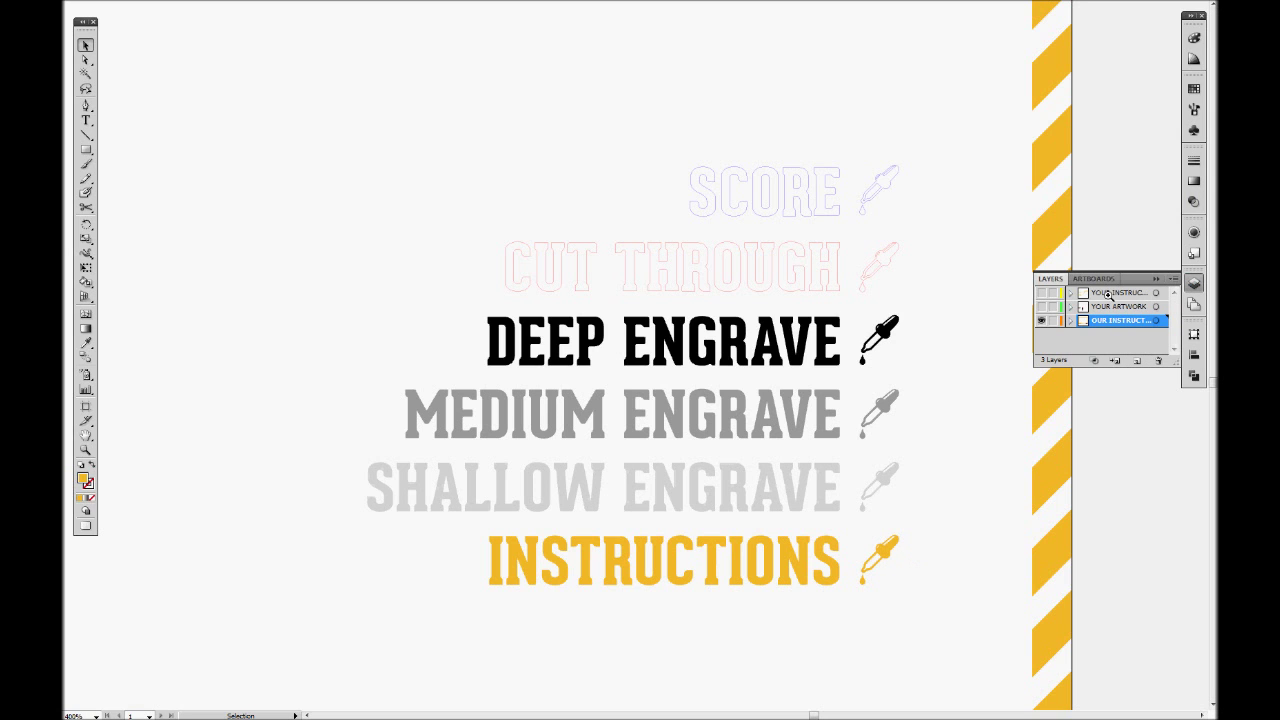
pyautogui.click(1121, 293)
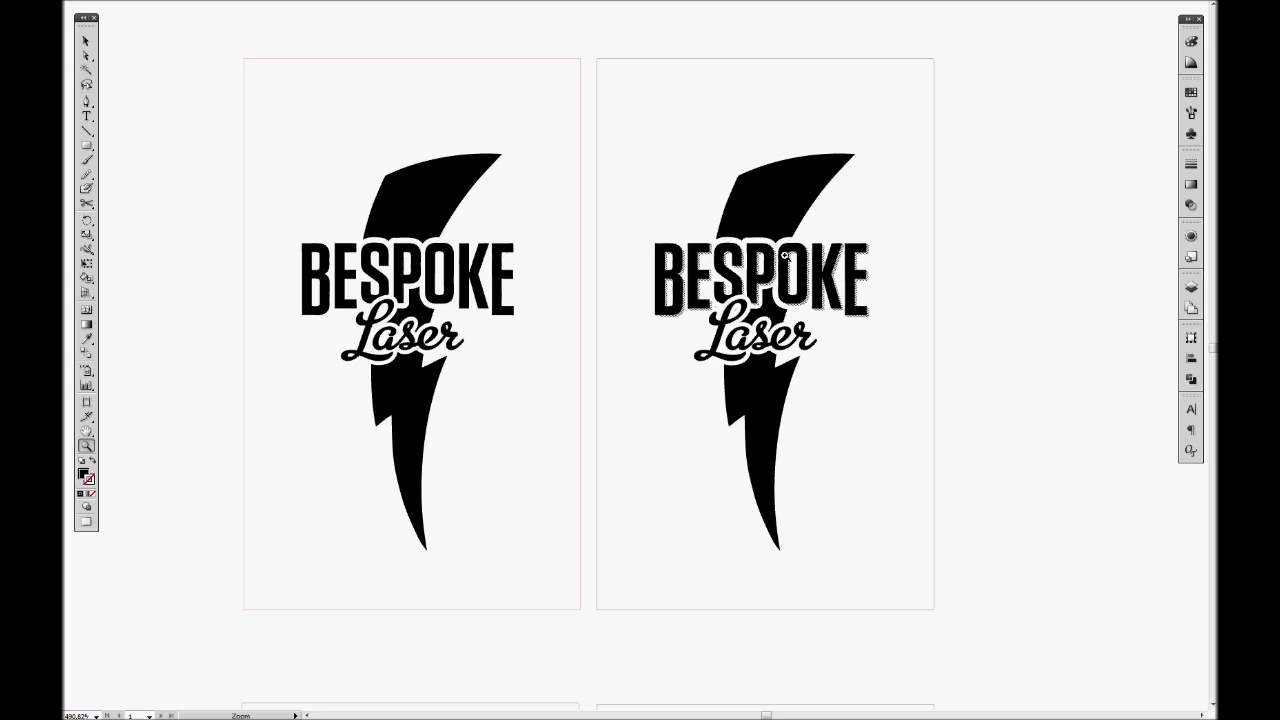
pyautogui.press('v')
# Step: Select the right-hand logo to inspect its stroke settings, then deselect it
pyautogui.moveTo(1049, 171); pyautogui.dragTo(644, 574)
pyautogui.click(1191, 163)
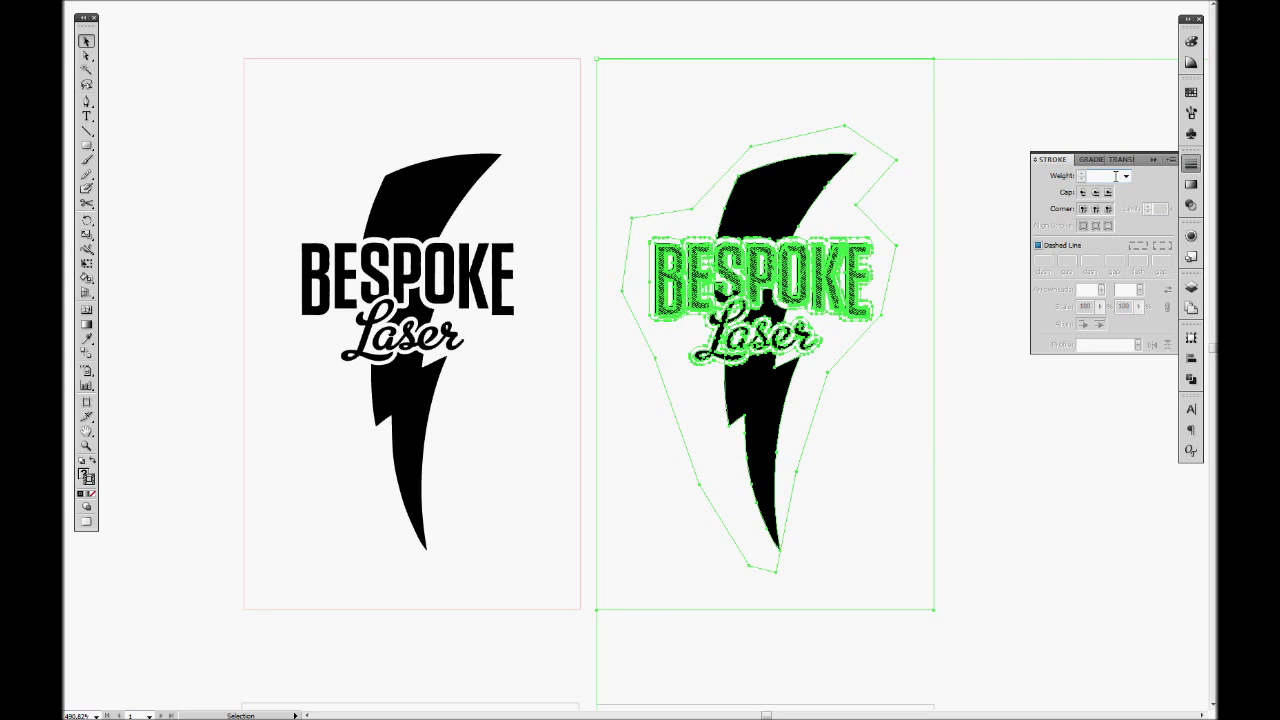
pyautogui.click(1000, 34)
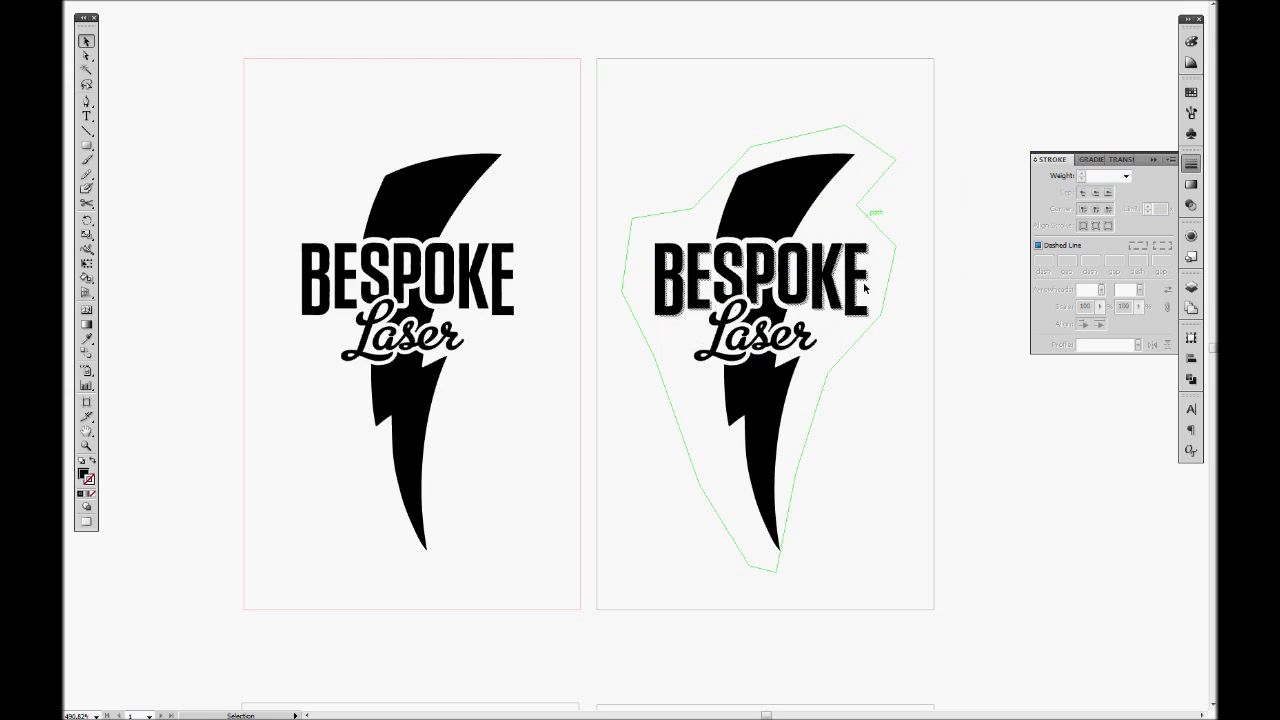
# Step: Pan down to the lower artboard row, close the stroke settings, and select the right-hand outlined group
pyautogui.moveTo(866, 288); pyautogui.dragTo(828, 258)
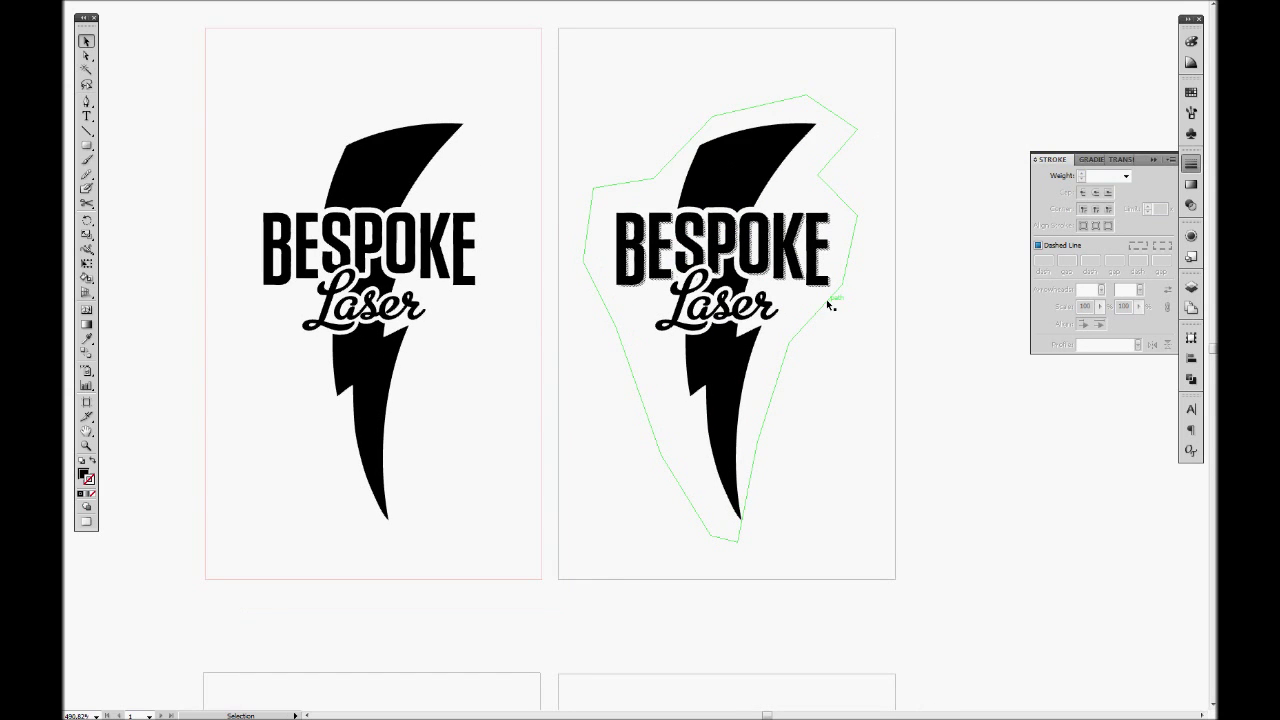
pyautogui.moveTo(766, 463); pyautogui.dragTo(647, 177)
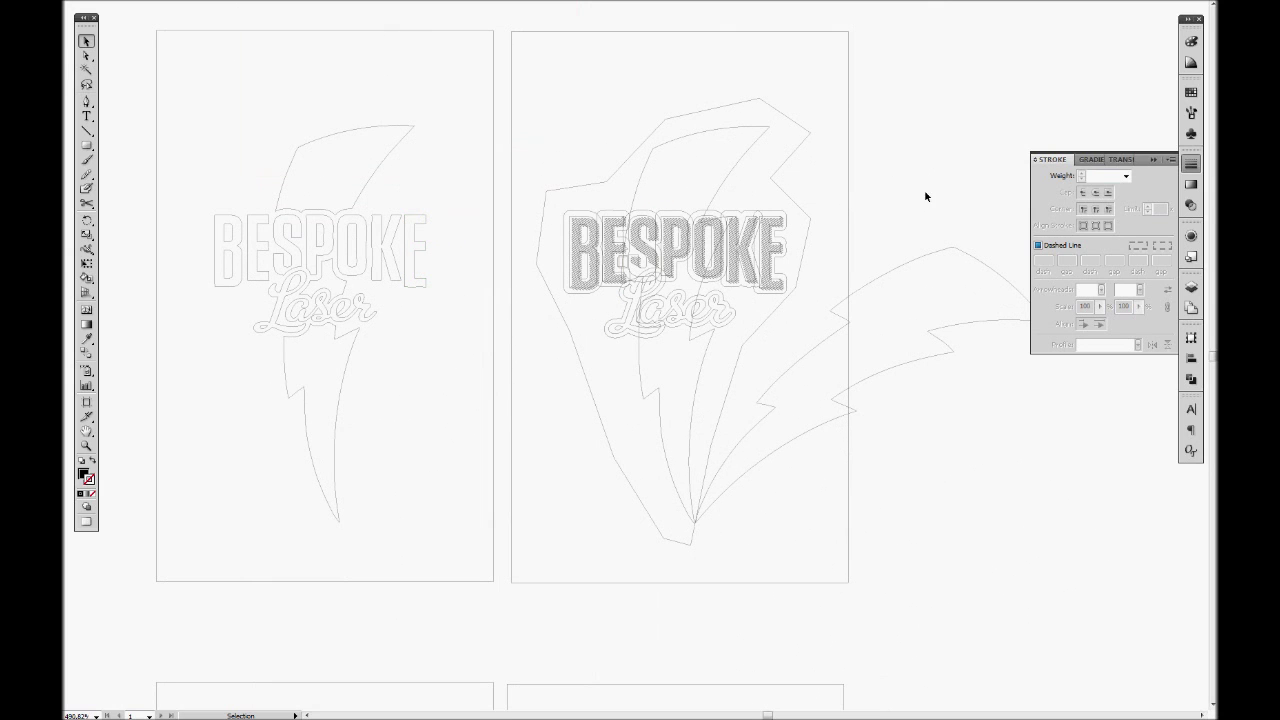
pyautogui.click(1153, 162)
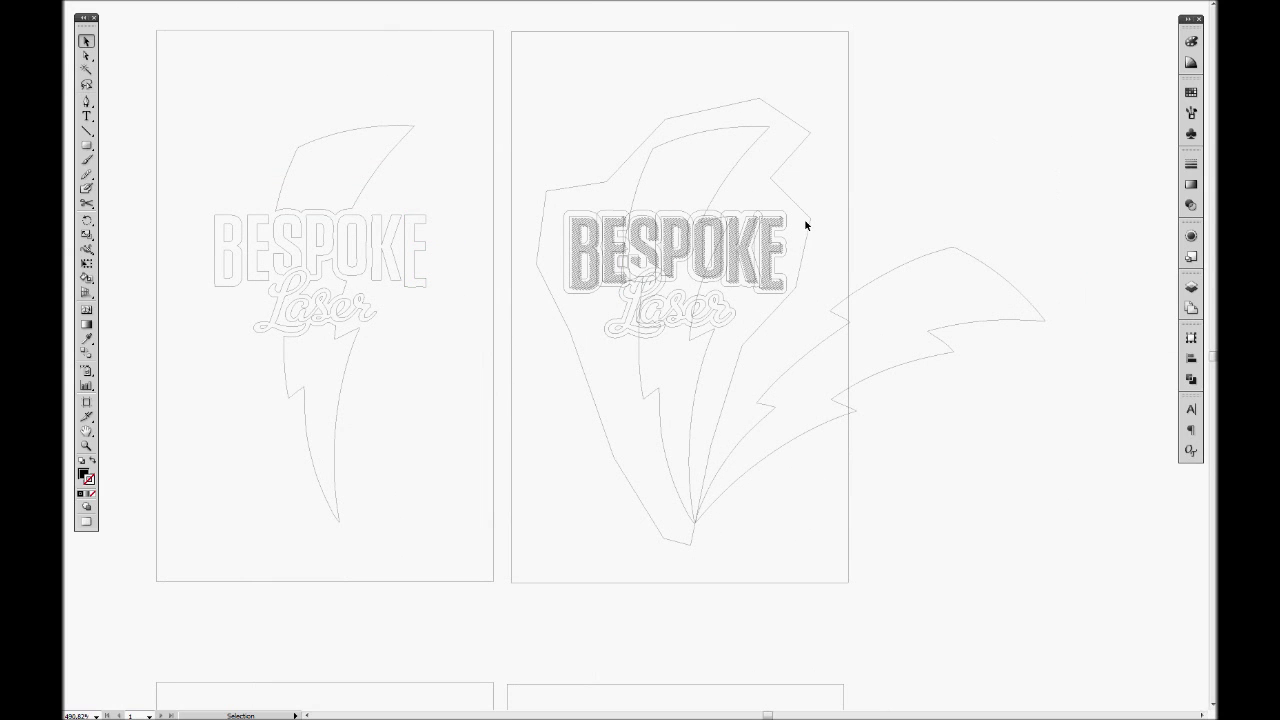
pyautogui.click(810, 226)
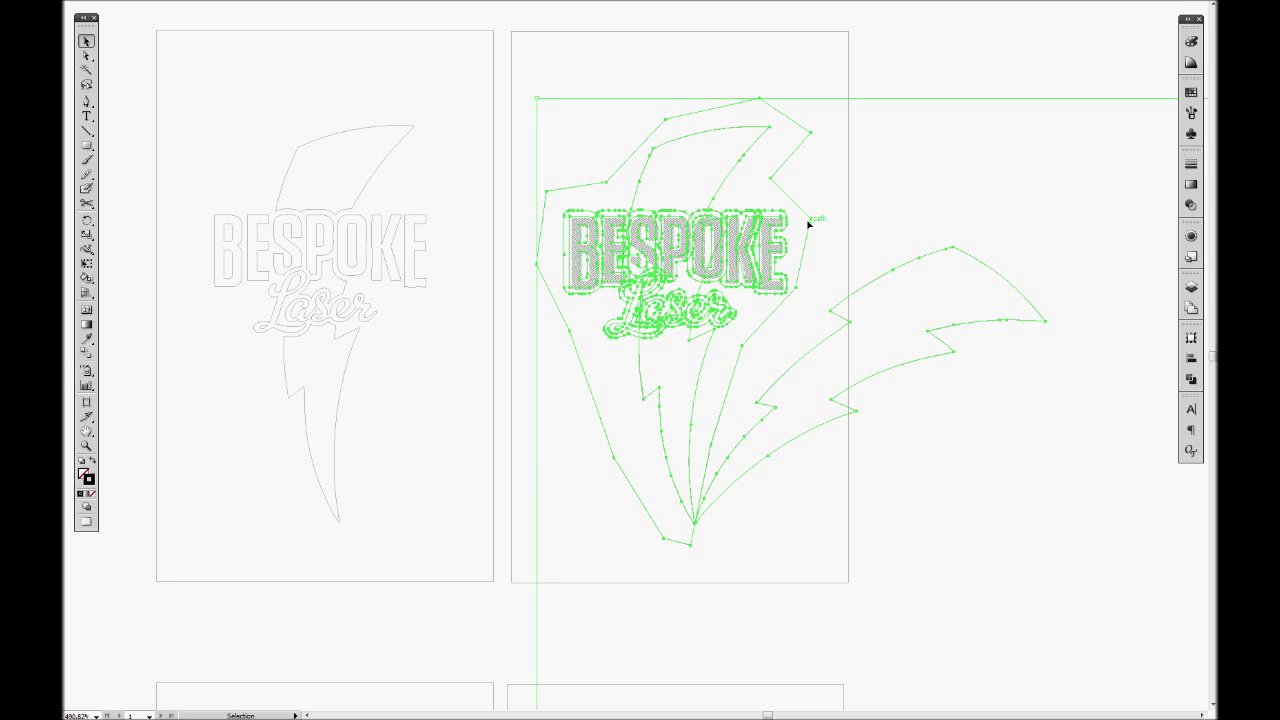
pyautogui.click(925, 82)
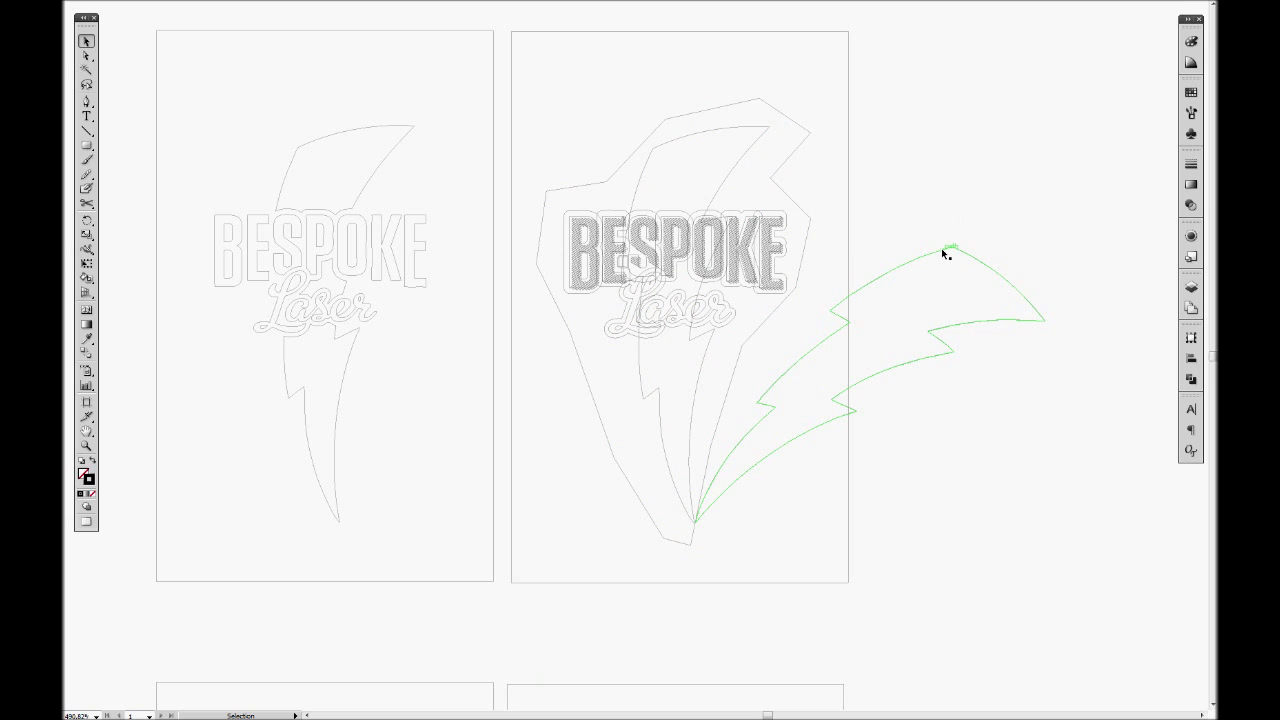
pyautogui.click(811, 214)
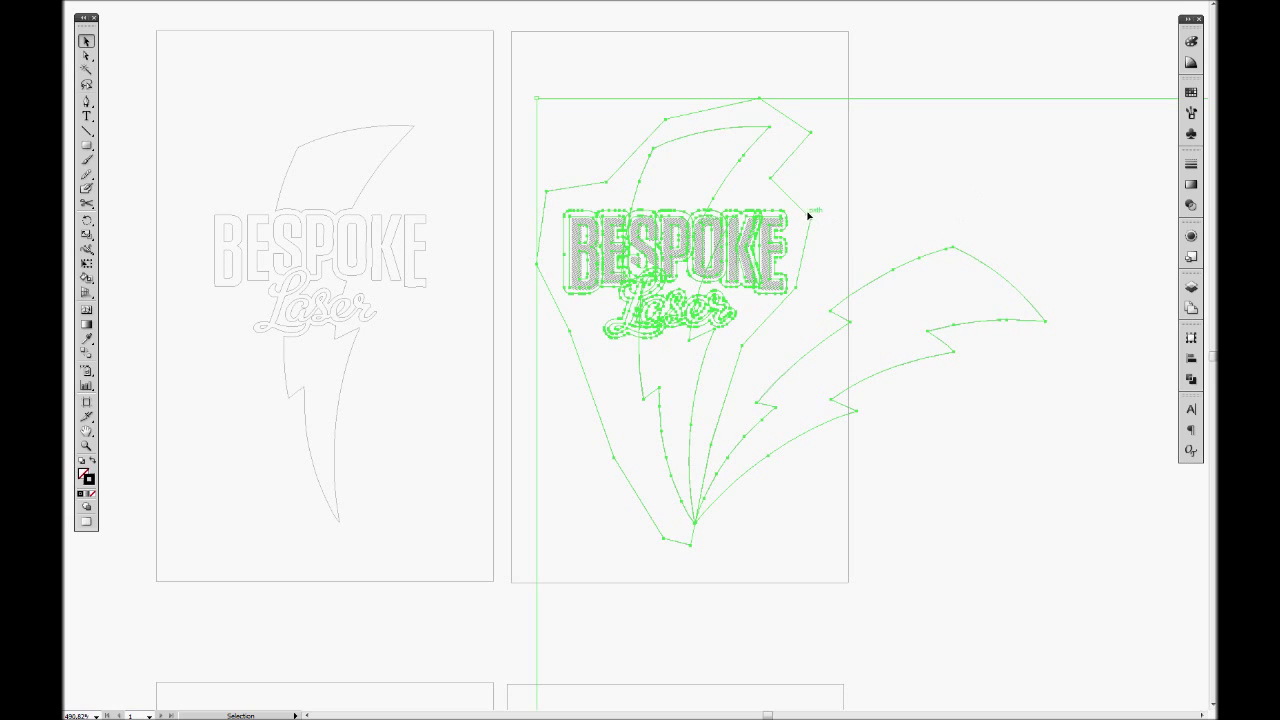
# Step: Zoom in on the left artboard's lightning-bolt logo
pyautogui.click(902, 66)
pyautogui.hotkey('ctrl', '-')
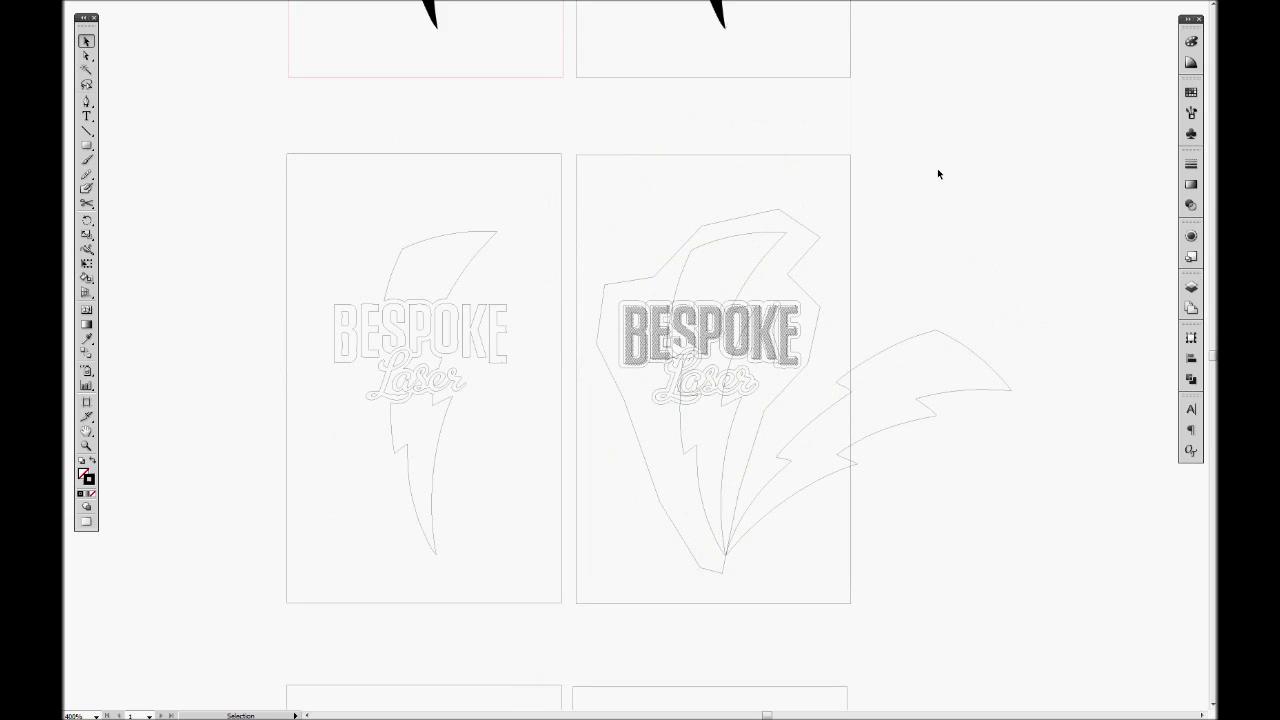
pyautogui.press('z')
pyautogui.moveTo(316, 218); pyautogui.dragTo(551, 551)
pyautogui.moveTo(856, 346); pyautogui.dragTo(540, 378)
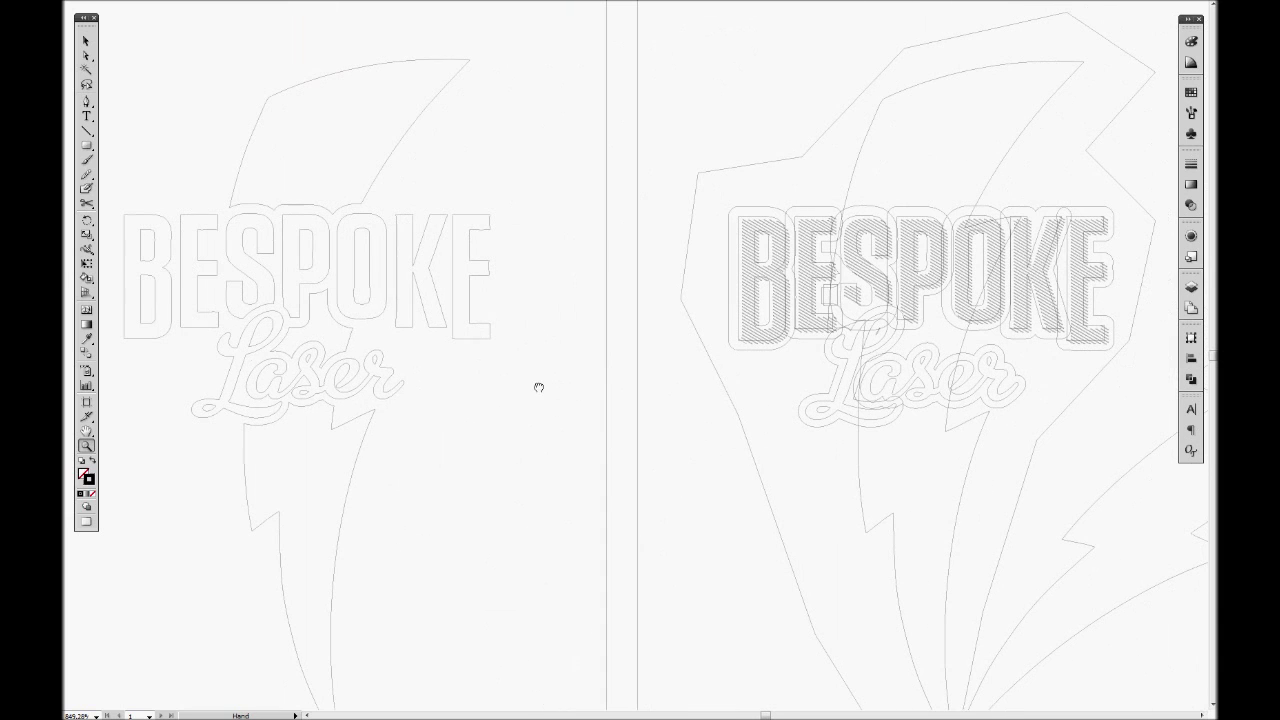
pyautogui.moveTo(489, 262); pyautogui.dragTo(677, 251)
# Step: Select the left logo's letter and bolt paths and fill them black with no stroke
pyautogui.press('v')
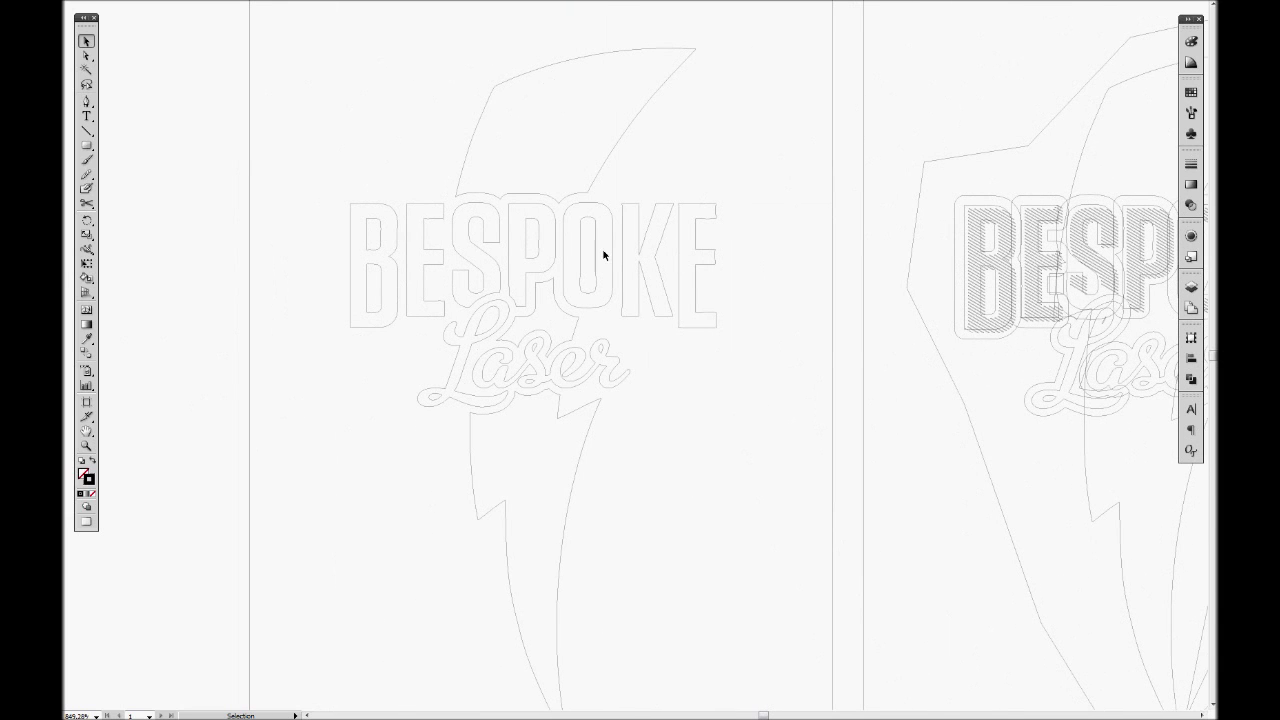
pyautogui.click(560, 305)
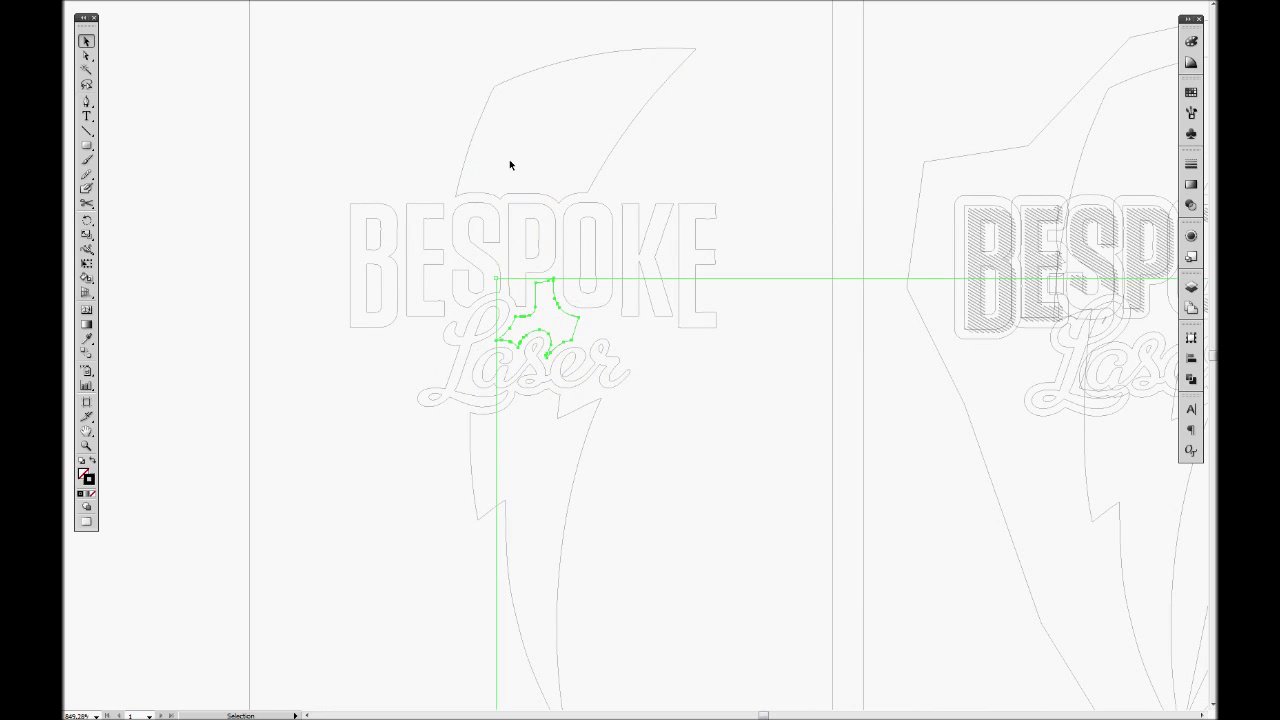
pyautogui.click(604, 165)
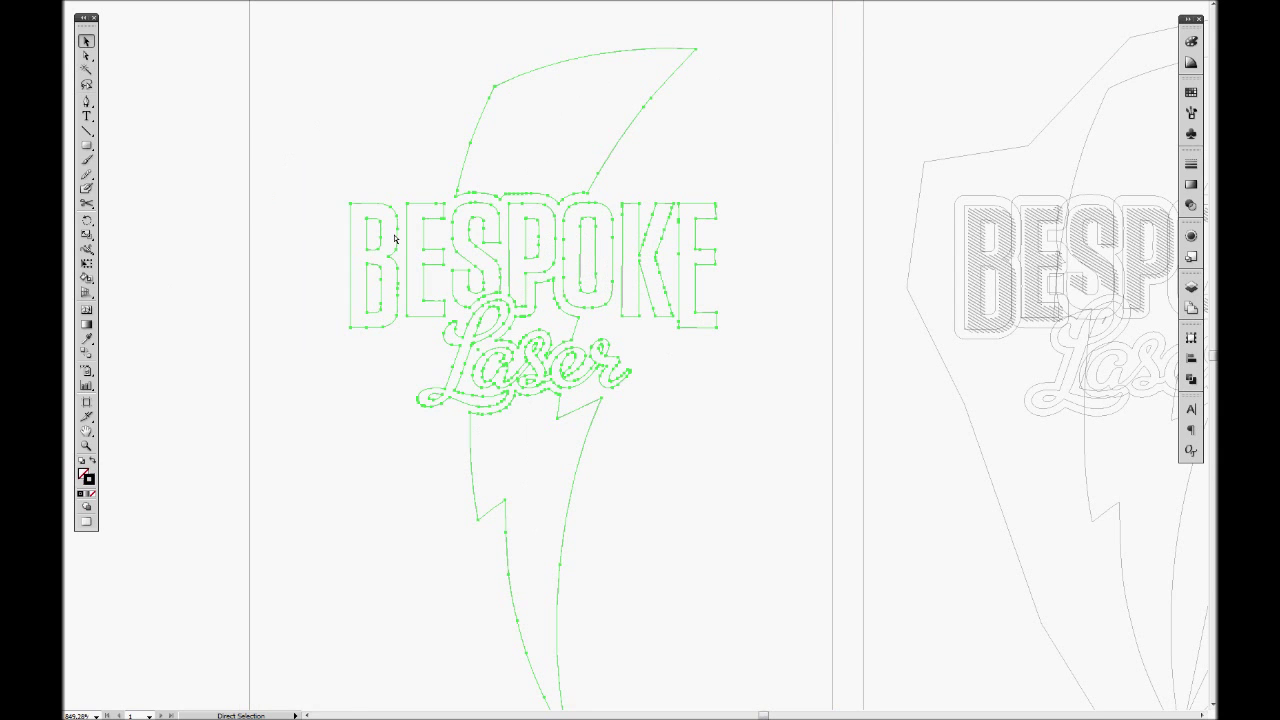
pyautogui.press('z')
pyautogui.press('v')
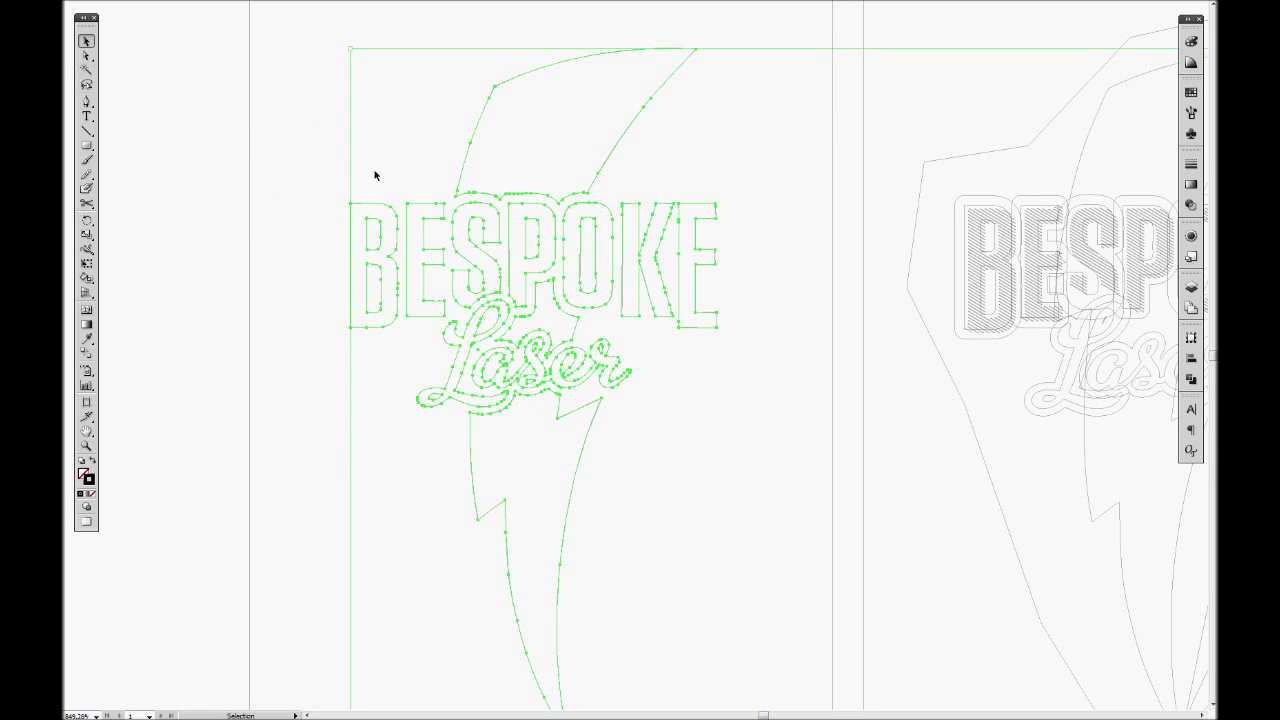
pyautogui.click(192, 177)
pyautogui.moveTo(314, 144); pyautogui.dragTo(580, 492)
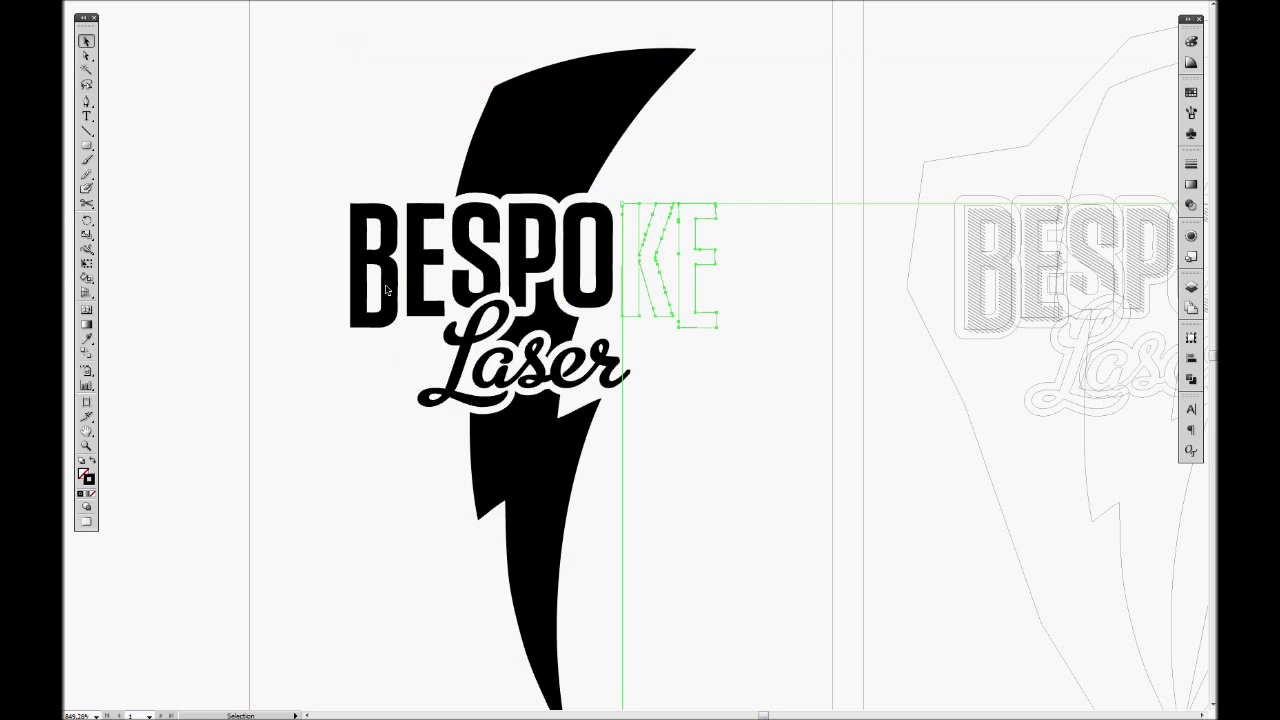
pyautogui.click(92, 461)
pyautogui.click(203, 346)
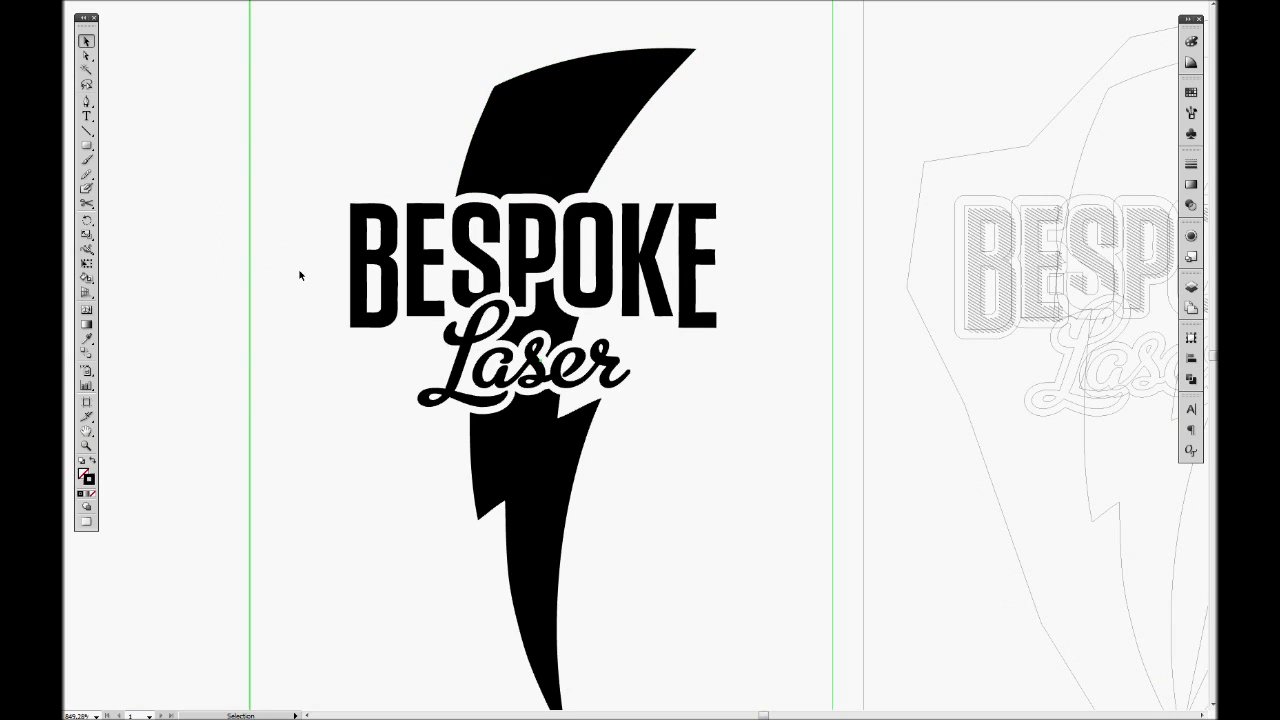
# Step: Zoom out to show the whole template layout
pyautogui.press('z')
pyautogui.keyDown('alt'); pyautogui.click(514, 399); pyautogui.keyUp('alt')
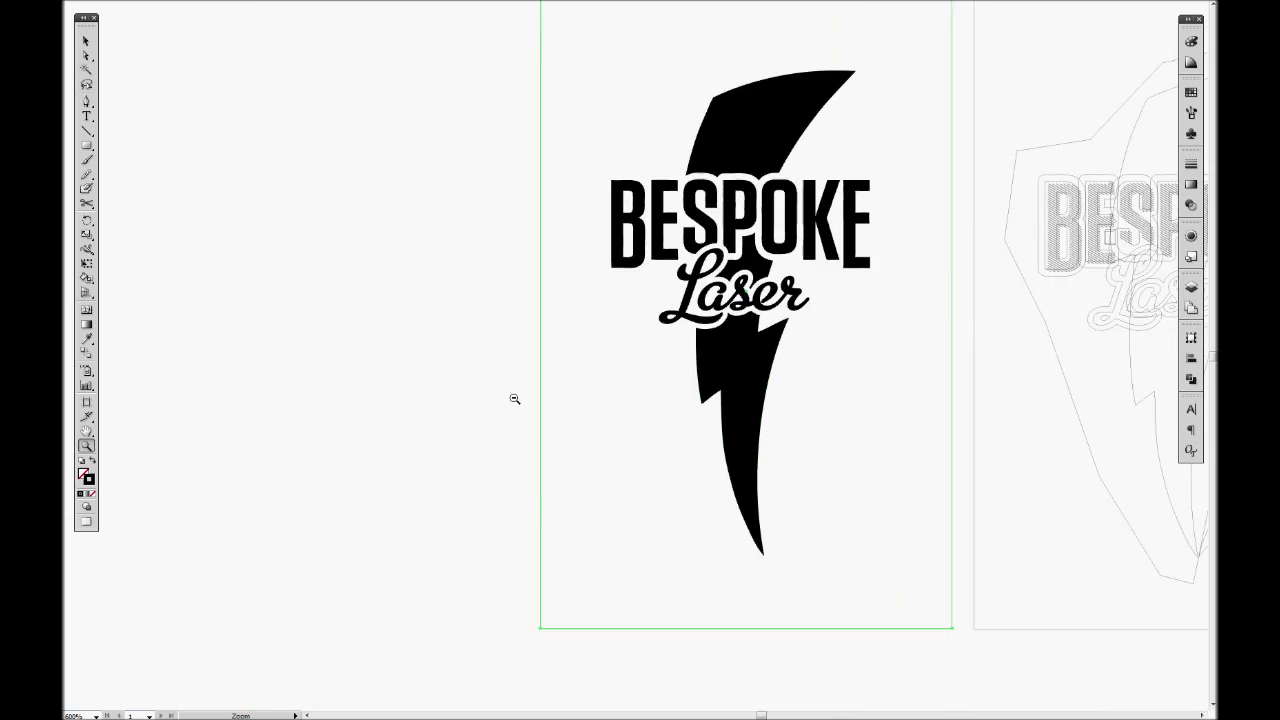
pyautogui.keyDown('alt'); pyautogui.click(514, 399); pyautogui.keyUp('alt')
pyautogui.keyDown('alt'); pyautogui.click(514, 399); pyautogui.keyUp('alt')
pyautogui.keyDown('alt'); pyautogui.click(754, 429); pyautogui.keyUp('alt')
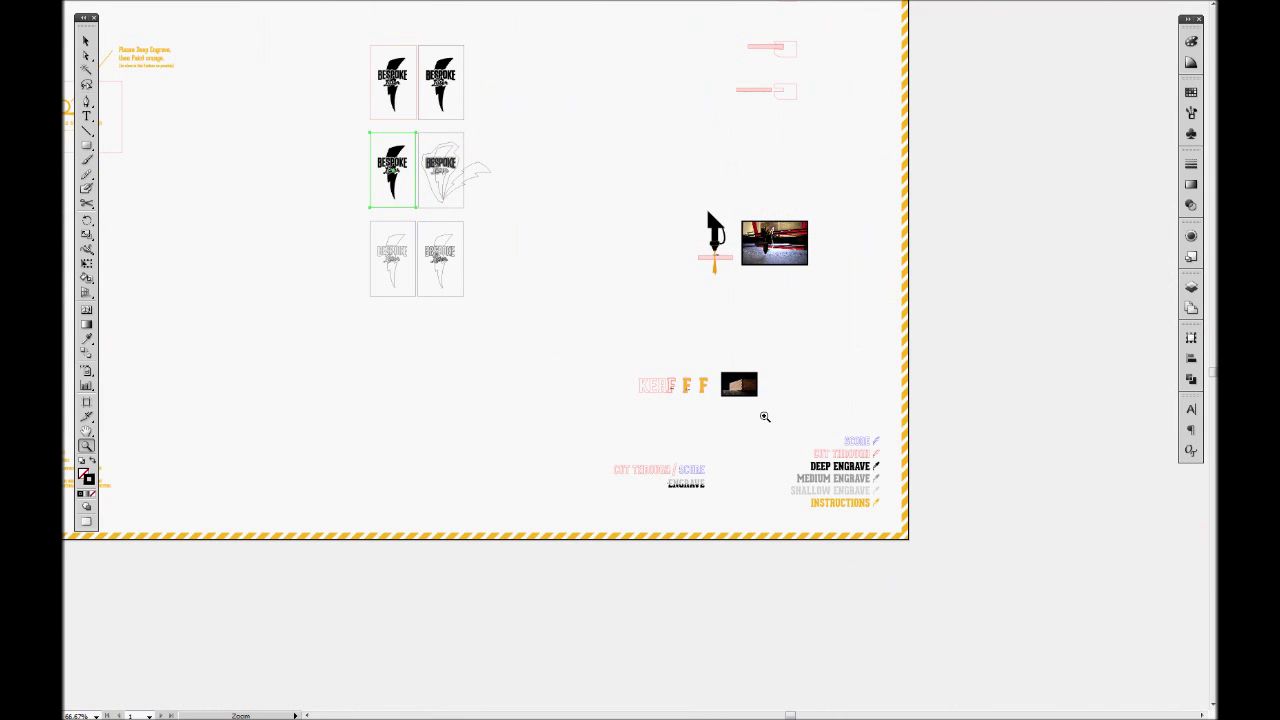
# Step: Sample the red cut-through colour from the legend with the Eyedropper
pyautogui.press('v')
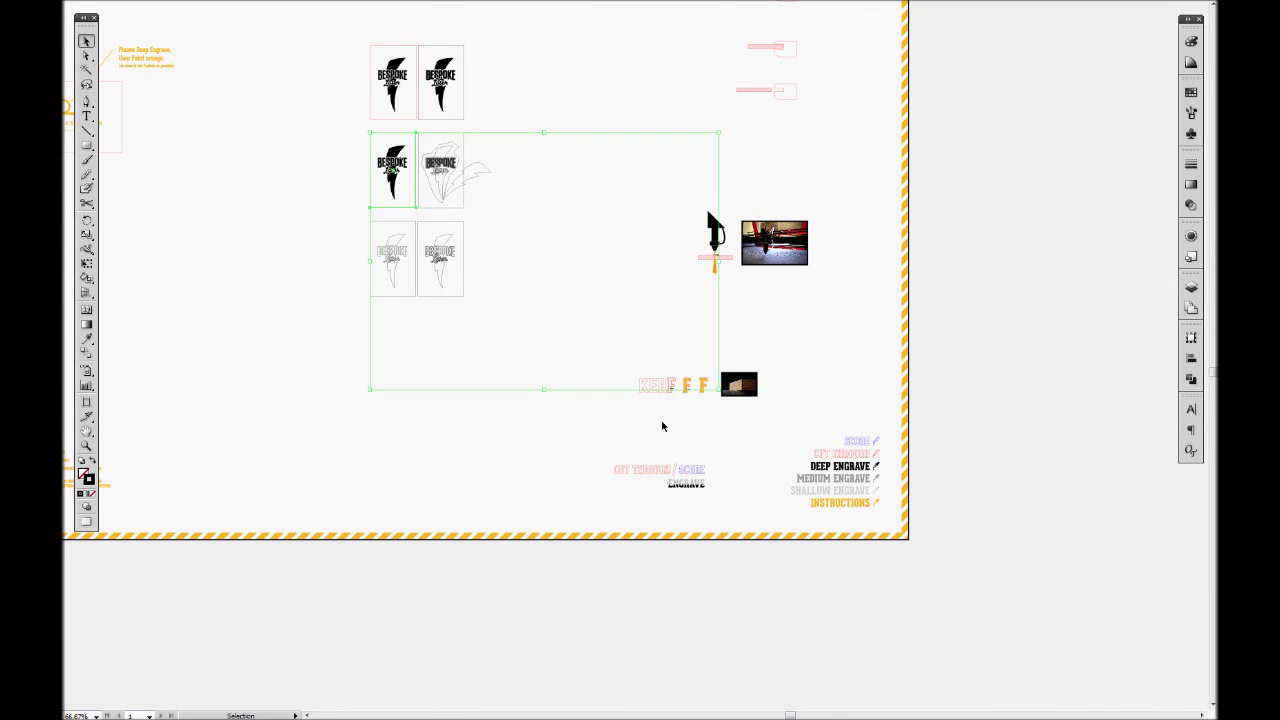
pyautogui.click(86, 339)
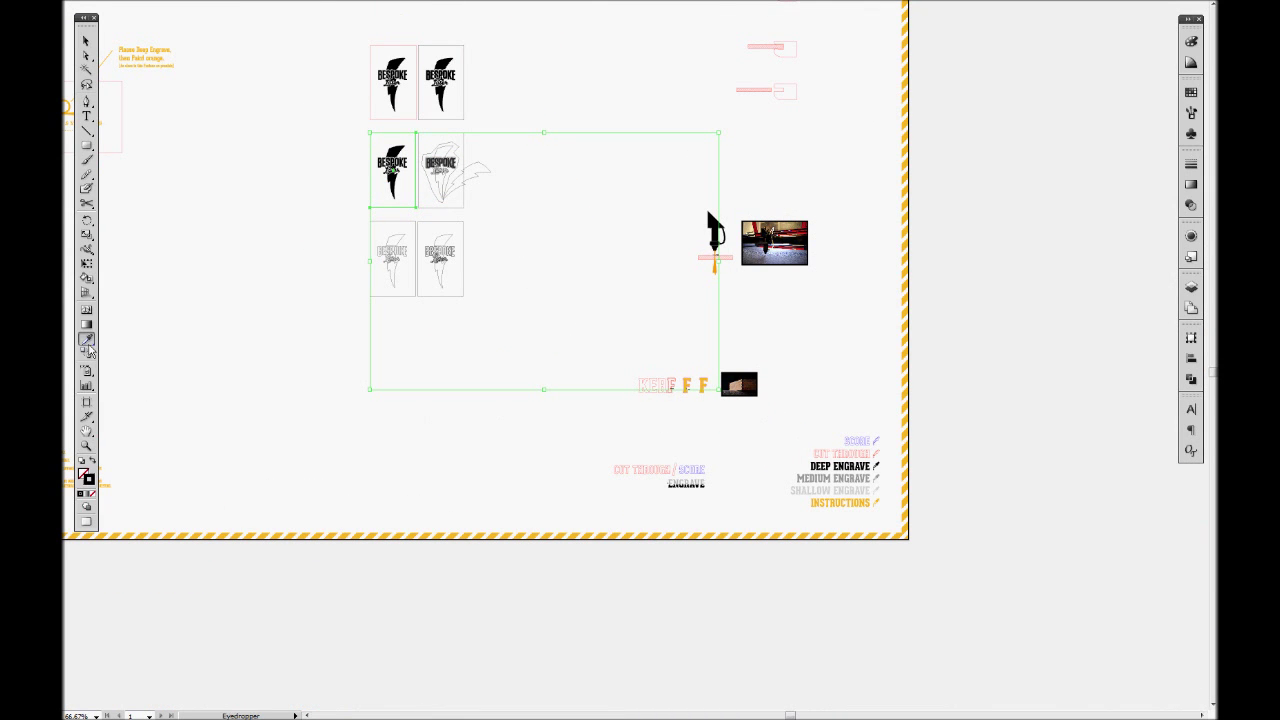
pyautogui.click(845, 454)
pyautogui.press('v')
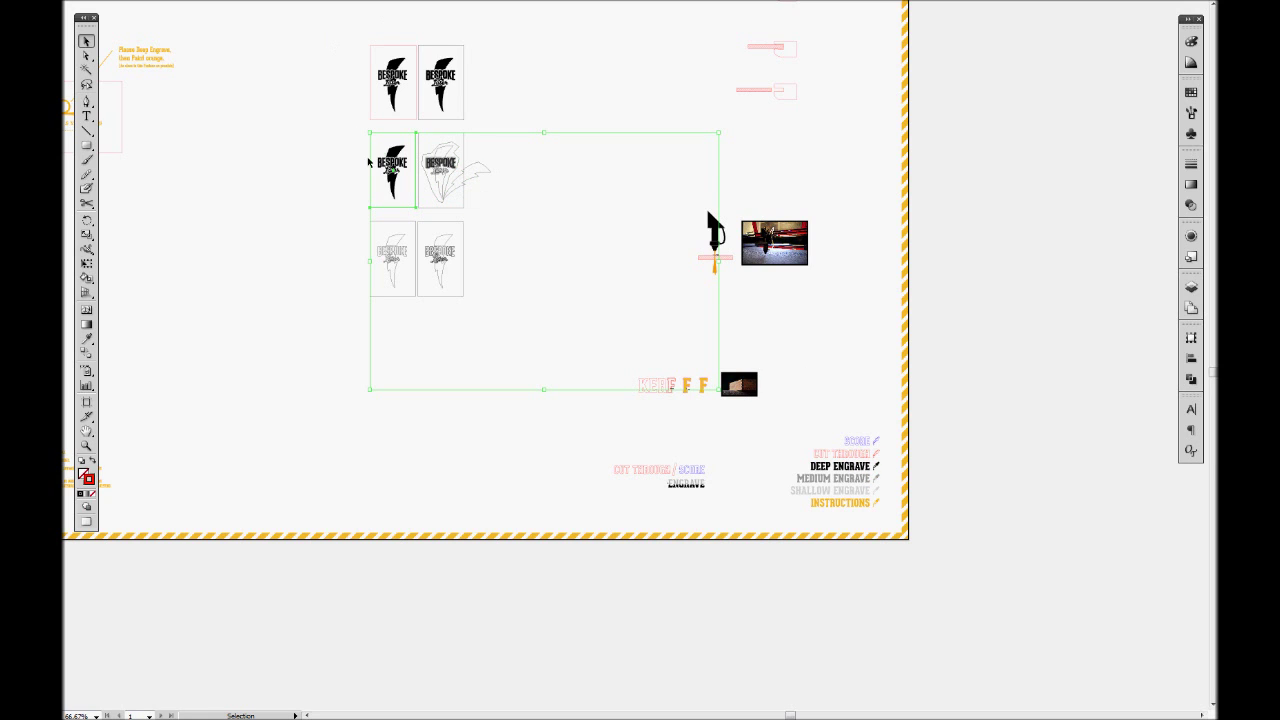
# Step: Select the two middle-row logo groups and zoom in to centre them
pyautogui.moveTo(355, 125); pyautogui.dragTo(444, 217)
pyautogui.press('z')
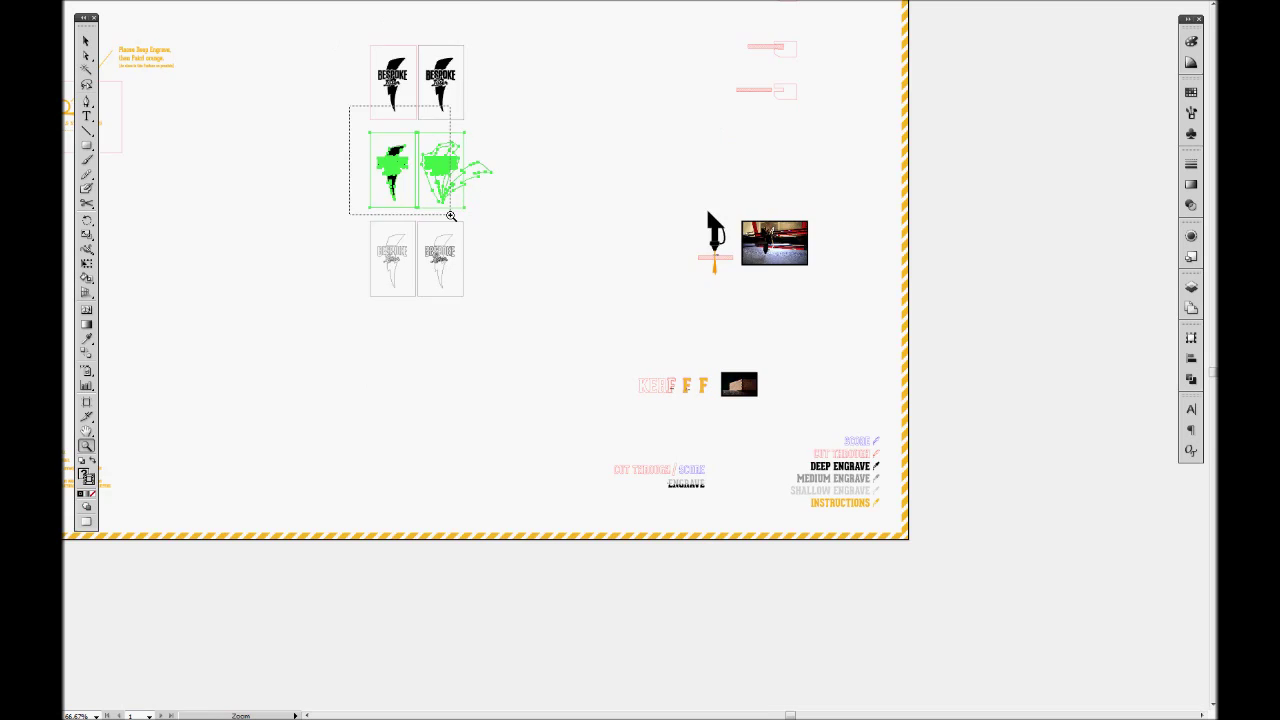
pyautogui.moveTo(451, 215); pyautogui.dragTo(451, 216)
pyautogui.press('v')
pyautogui.click(451, 297)
pyautogui.moveTo(451, 297); pyautogui.dragTo(366, 214)
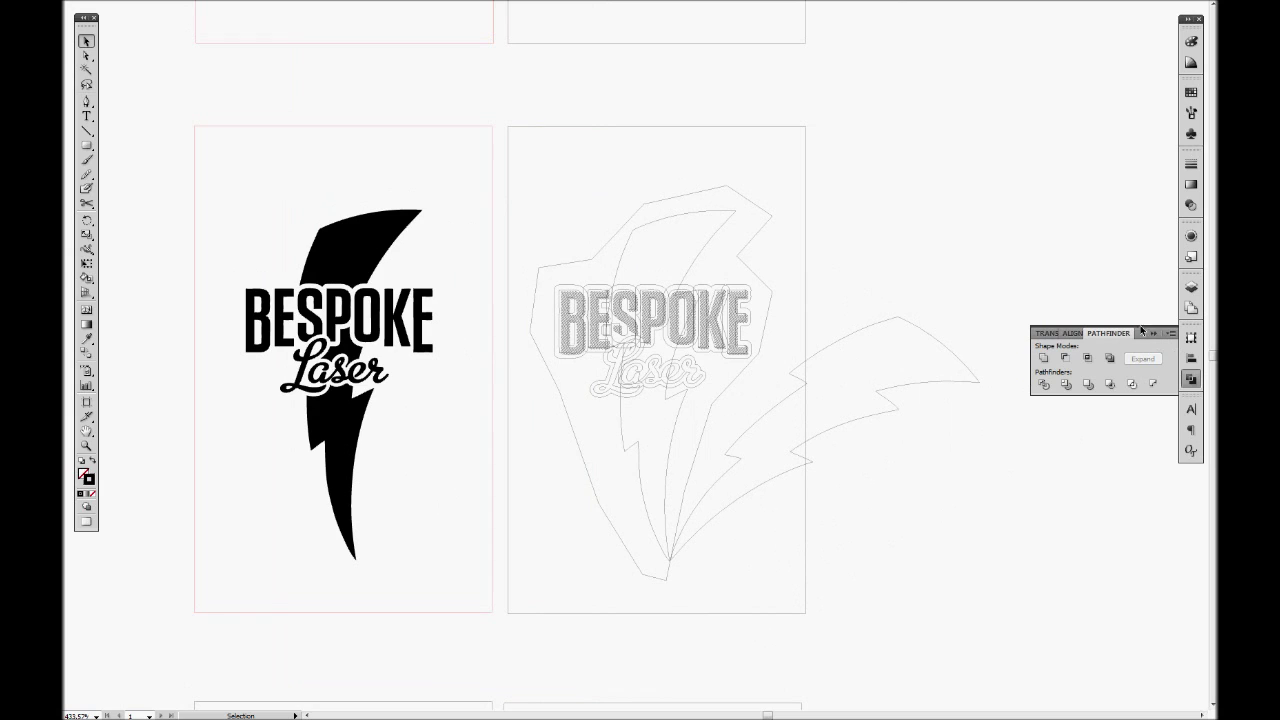
pyautogui.click(1151, 334)
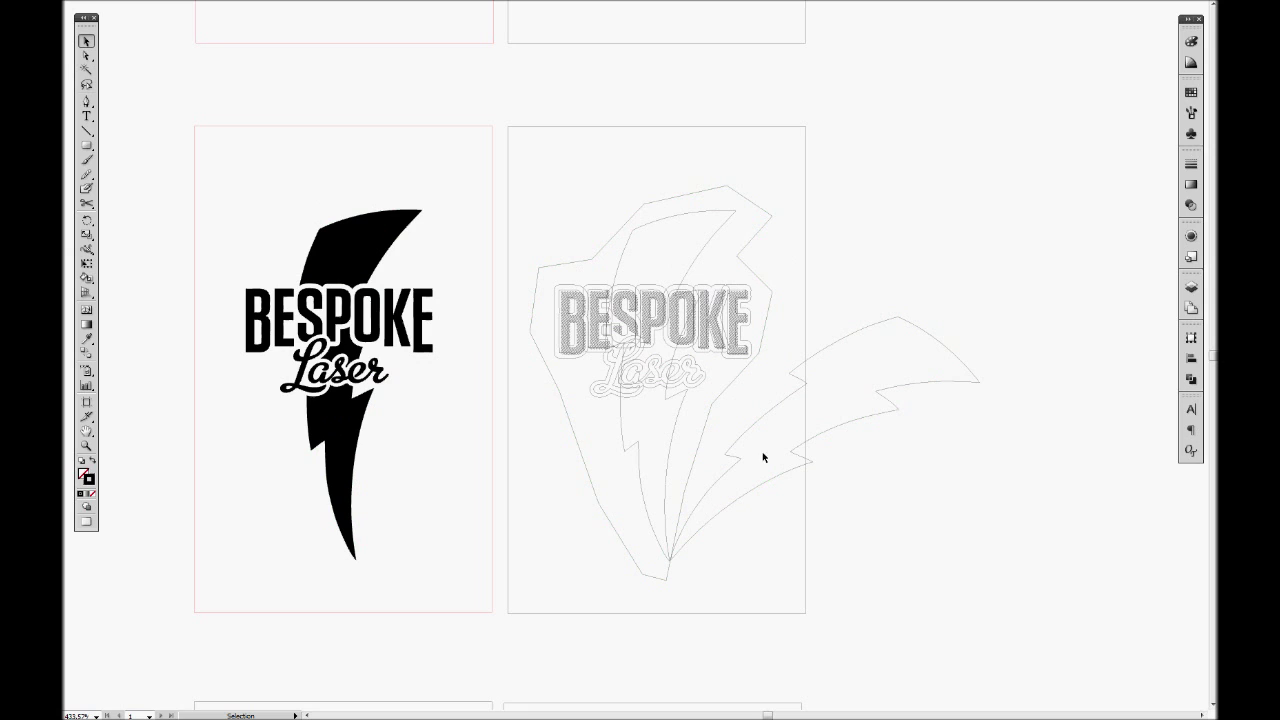
pyautogui.click(1189, 381)
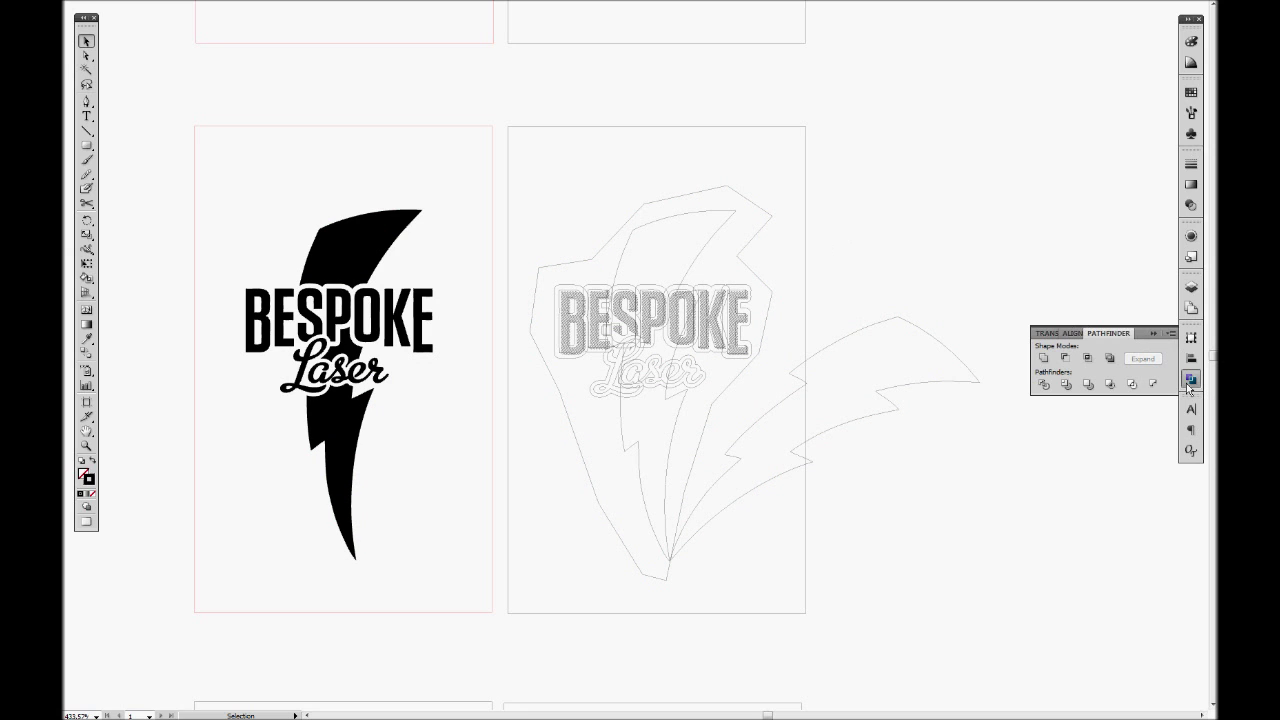
# Step: Pan and scroll through the artboard rows up to the top logo pair and zoom in
pyautogui.hotkey('ctrl', '-')
pyautogui.moveTo(849, 340); pyautogui.dragTo(813, 187)
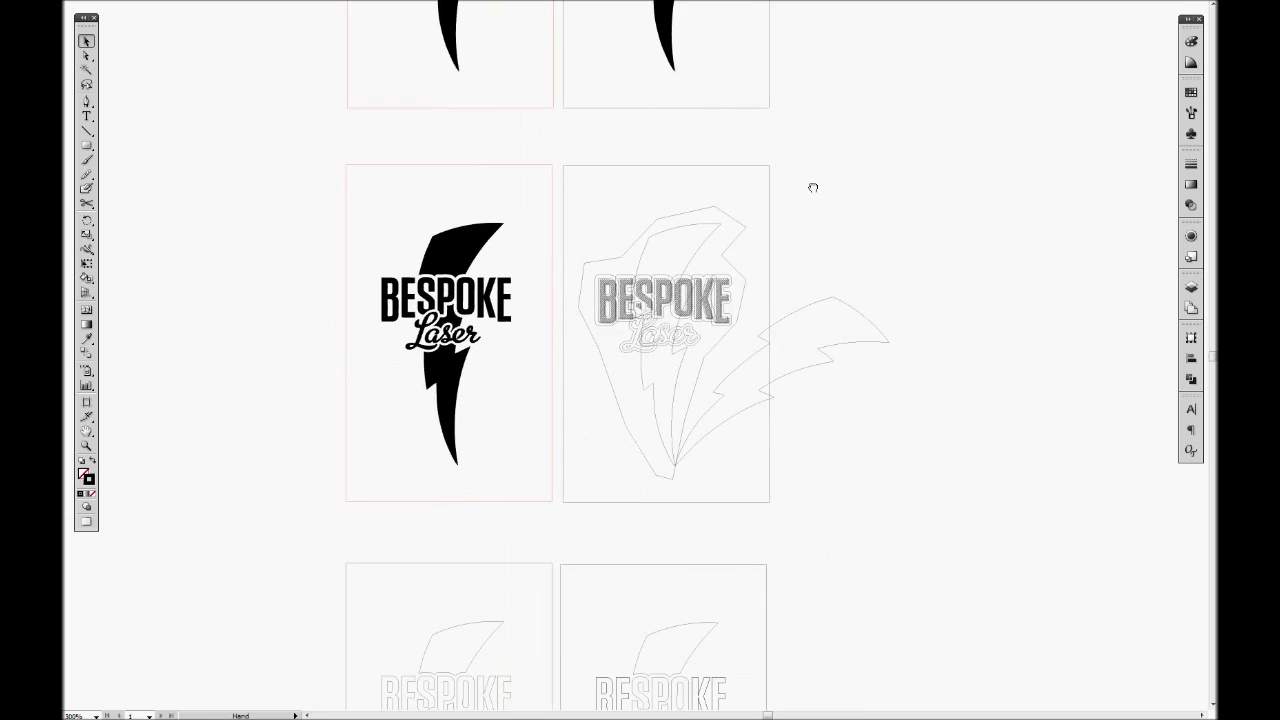
pyautogui.moveTo(773, 407); pyautogui.dragTo(766, 220)
pyautogui.moveTo(599, 154); pyautogui.dragTo(615, 292)
pyautogui.scroll(-5, 600, 340)
pyautogui.scroll(3, 623, 229)
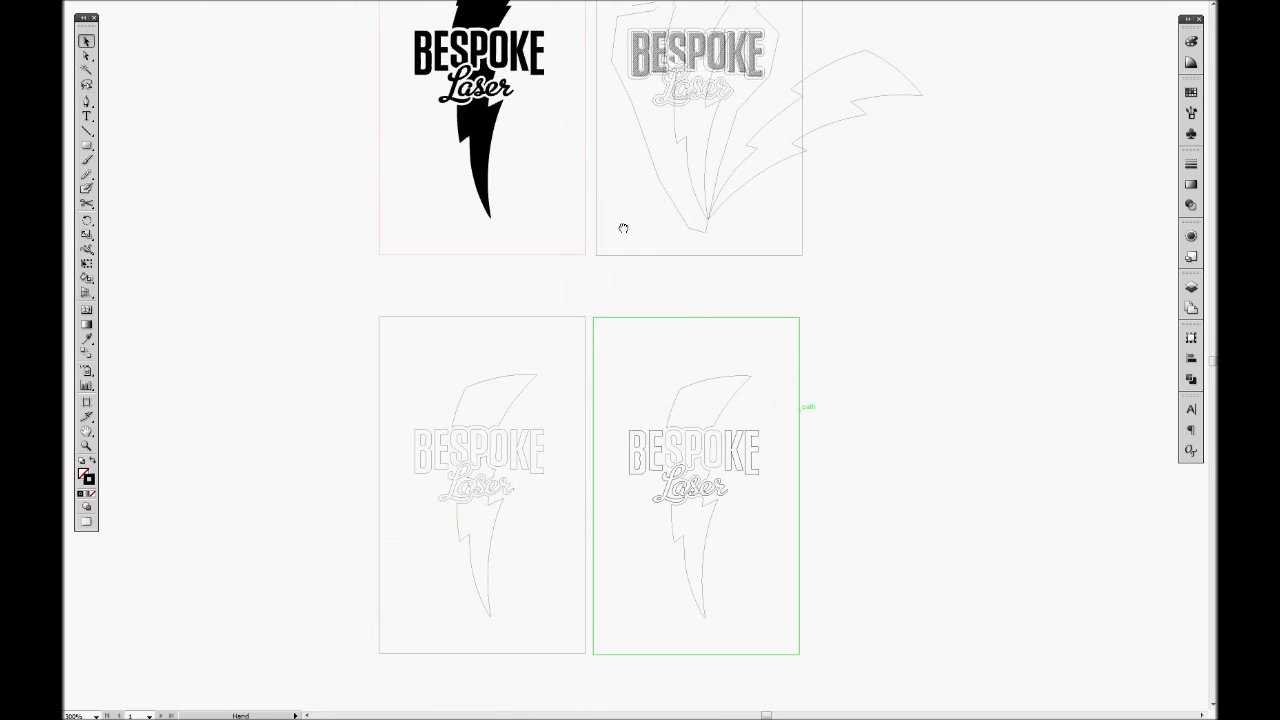
pyautogui.scroll(10, 638, 228)
pyautogui.press('z')
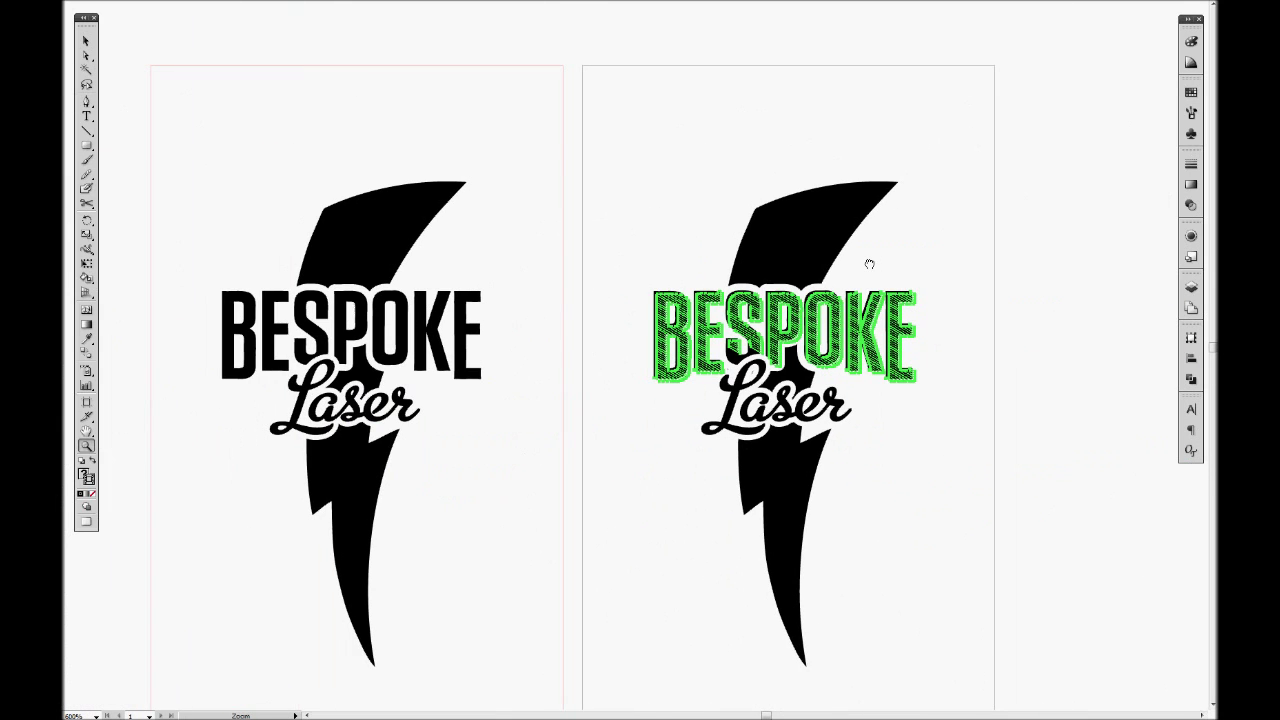
pyautogui.scroll(1, 866, 263)
pyautogui.press('v')
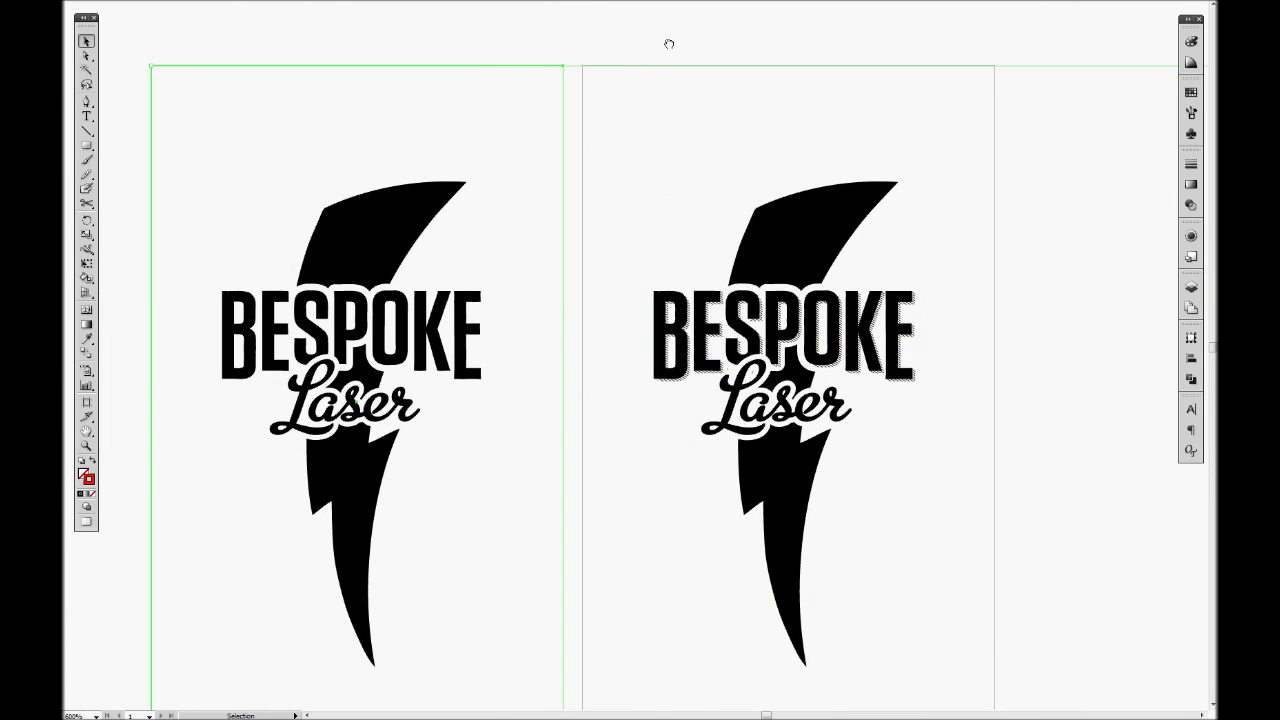
# Step: Shift the view slightly toward the KERF lettering and yellow F samples
pyautogui.moveTo(735, 205); pyautogui.dragTo(677, 189)
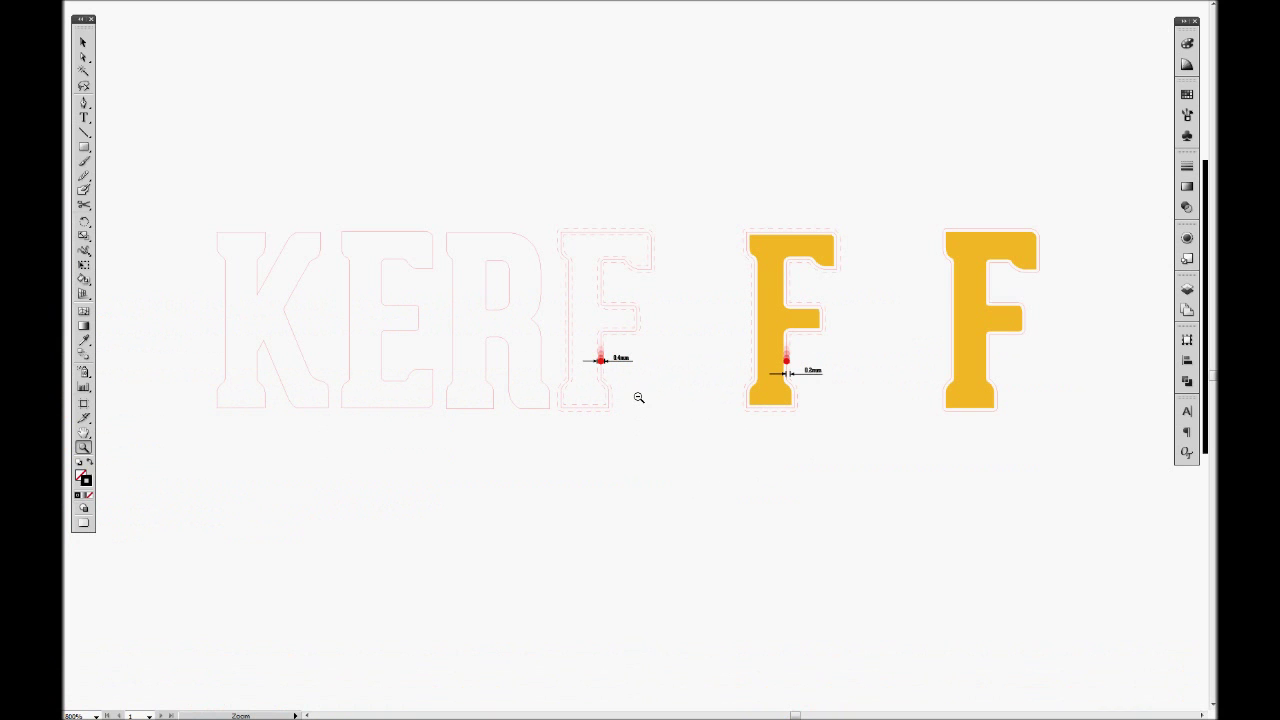
# Step: Marquee-zoom onto the H / S junction of the lettering and briefly select the GH outlines
pyautogui.moveTo(646, 563); pyautogui.dragTo(700, 569)
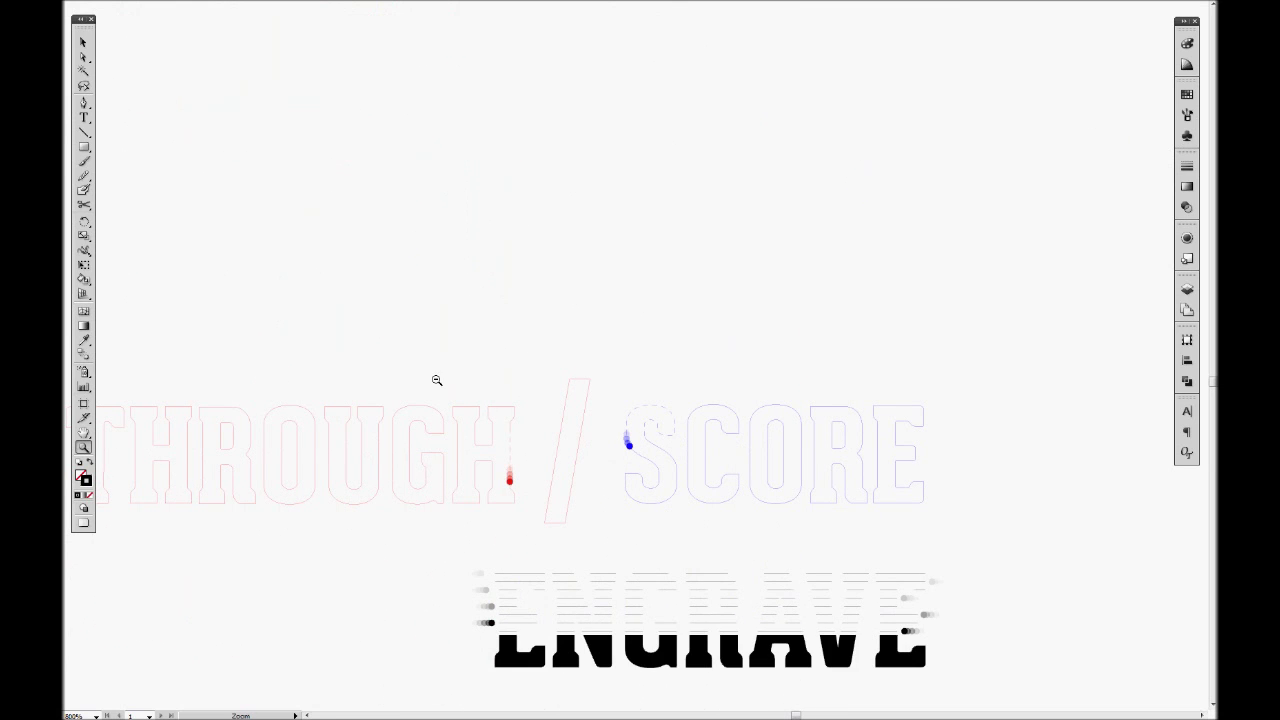
pyautogui.moveTo(436, 380)
pyautogui.mouseDown()
pyautogui.moveTo(529, 497)
pyautogui.moveTo(871, 531)
pyautogui.moveTo(726, 531)
pyautogui.mouseUp()
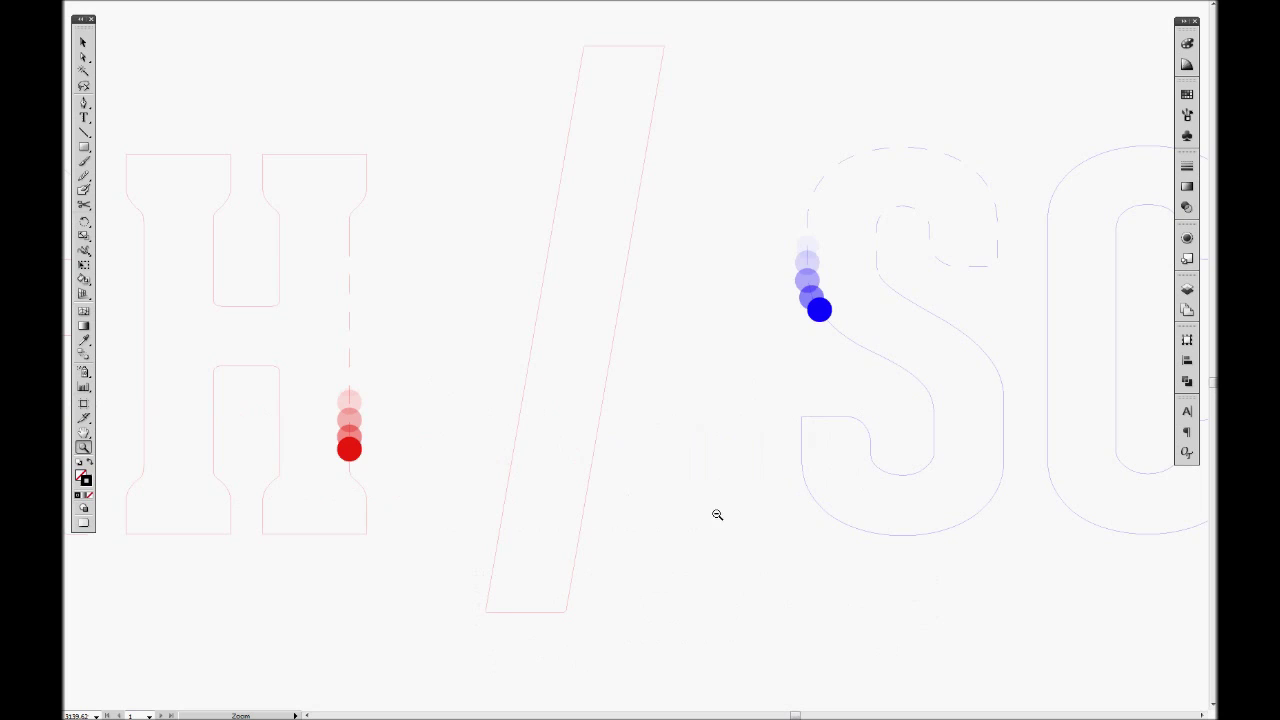
pyautogui.press('v')
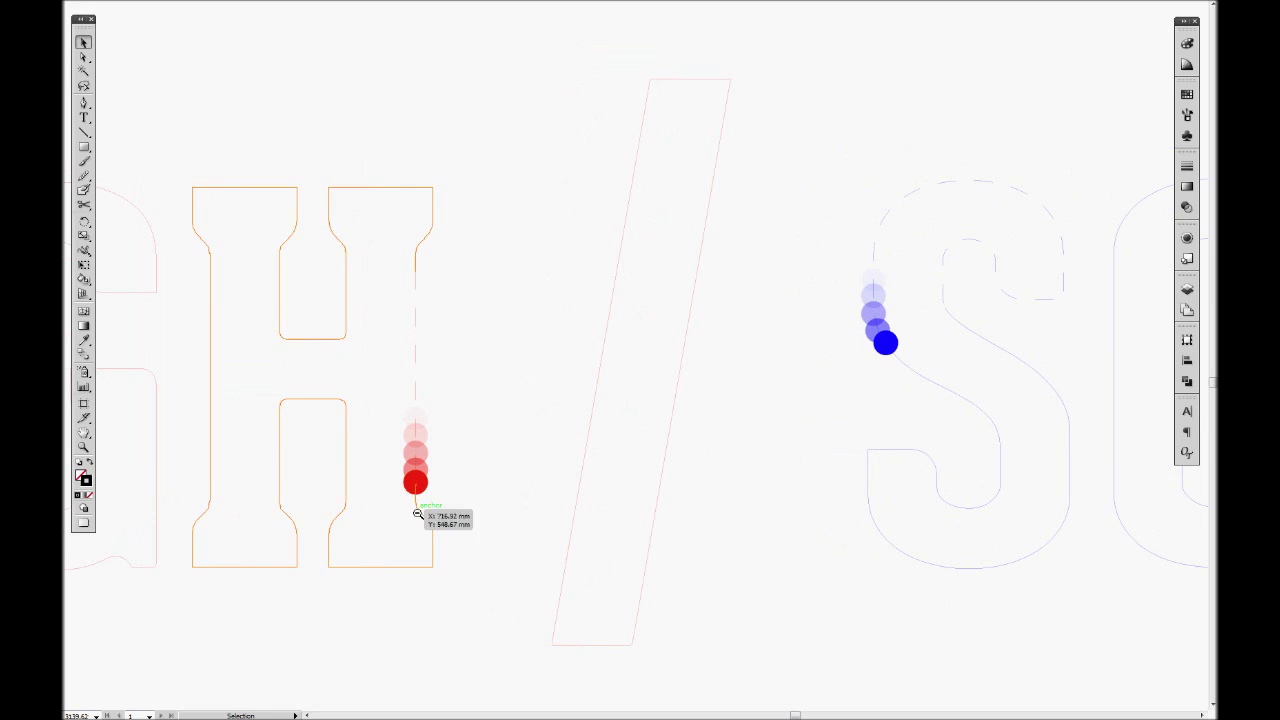
pyautogui.click(320, 399)
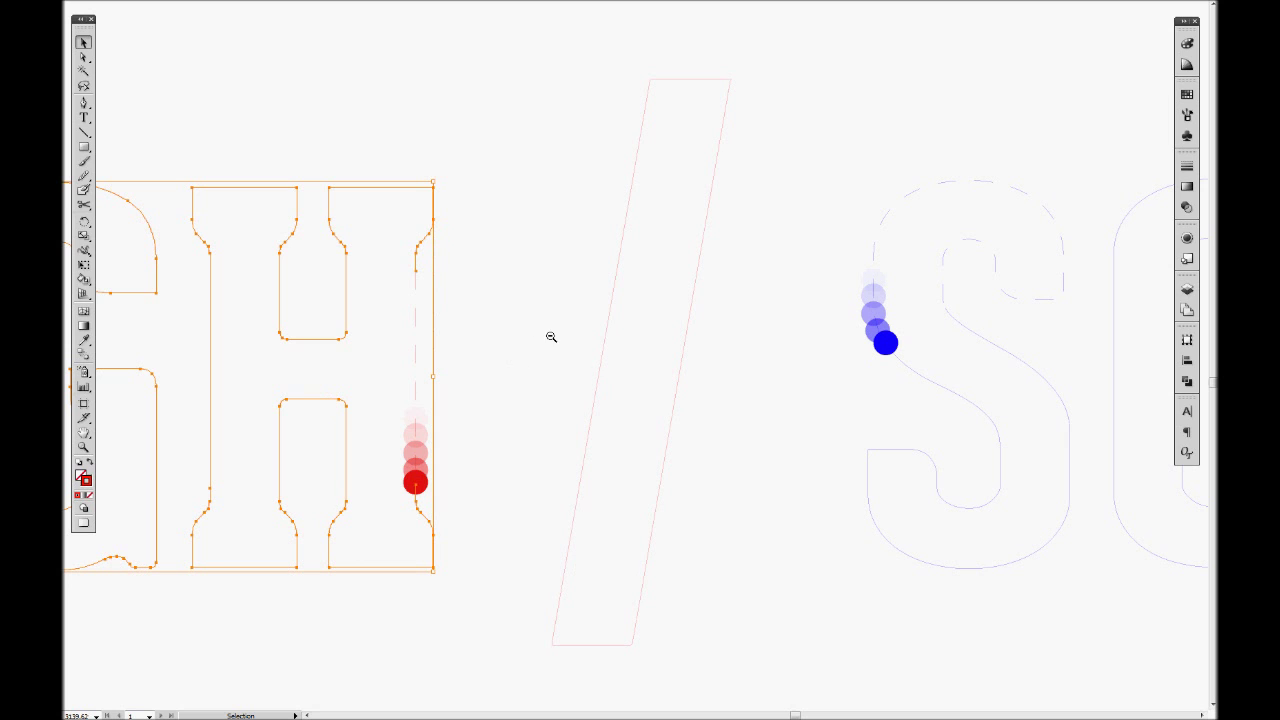
pyautogui.click(700, 495)
# Step: Zoom into the 0.4mm kerf callout and select its bottom two red kerf circles
pyautogui.press('z')
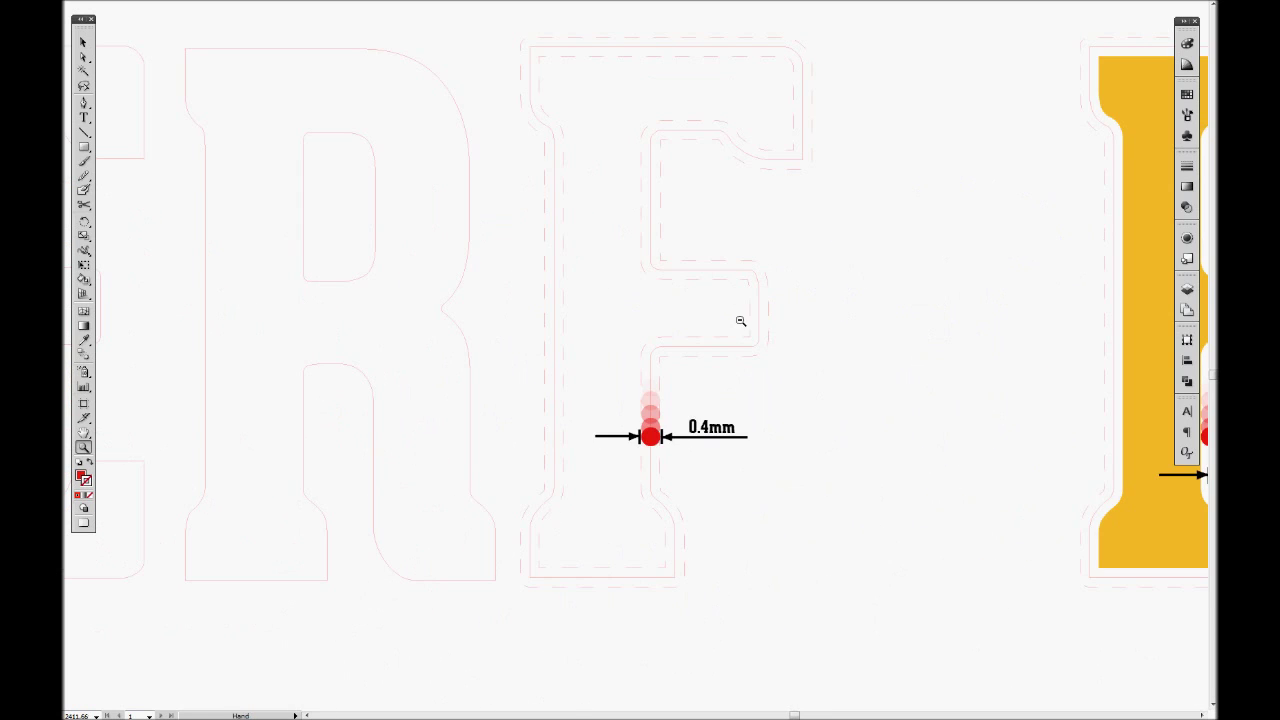
pyautogui.moveTo(529, 409); pyautogui.dragTo(703, 502)
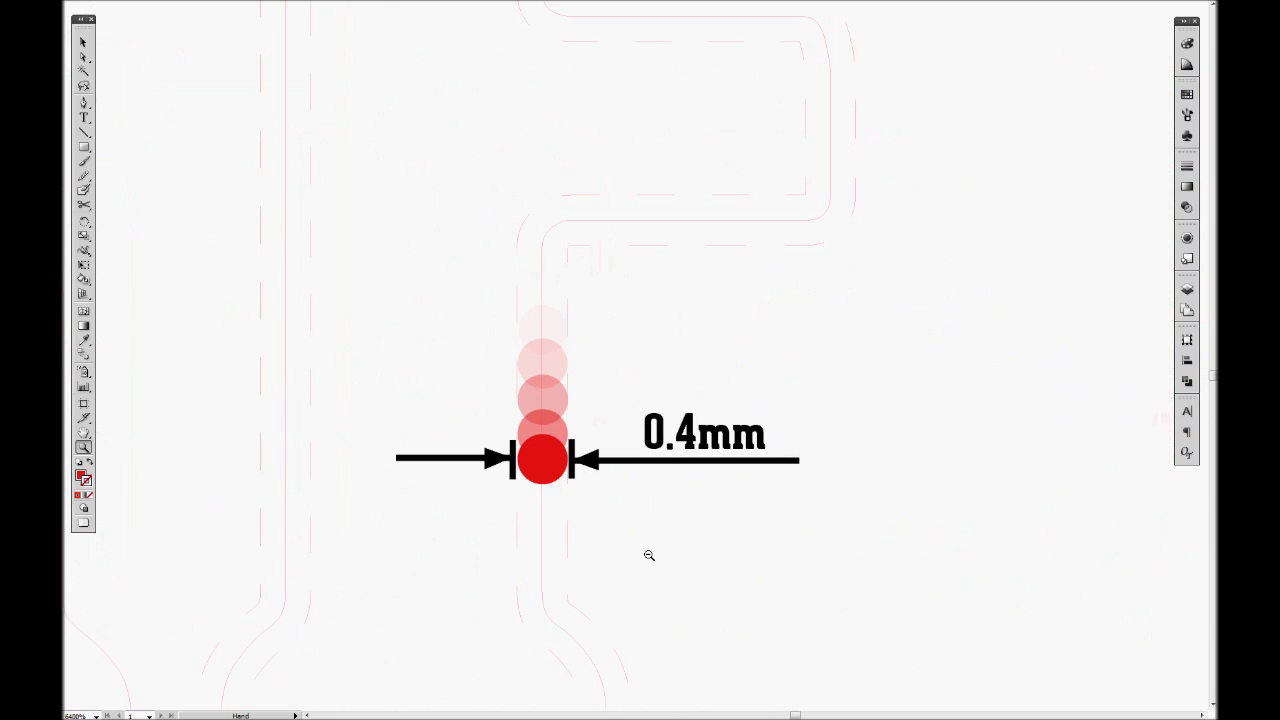
pyautogui.press('v')
pyautogui.click(540, 455)
pyautogui.keyDown('shift'); pyautogui.click(545, 424); pyautogui.keyUp('shift')
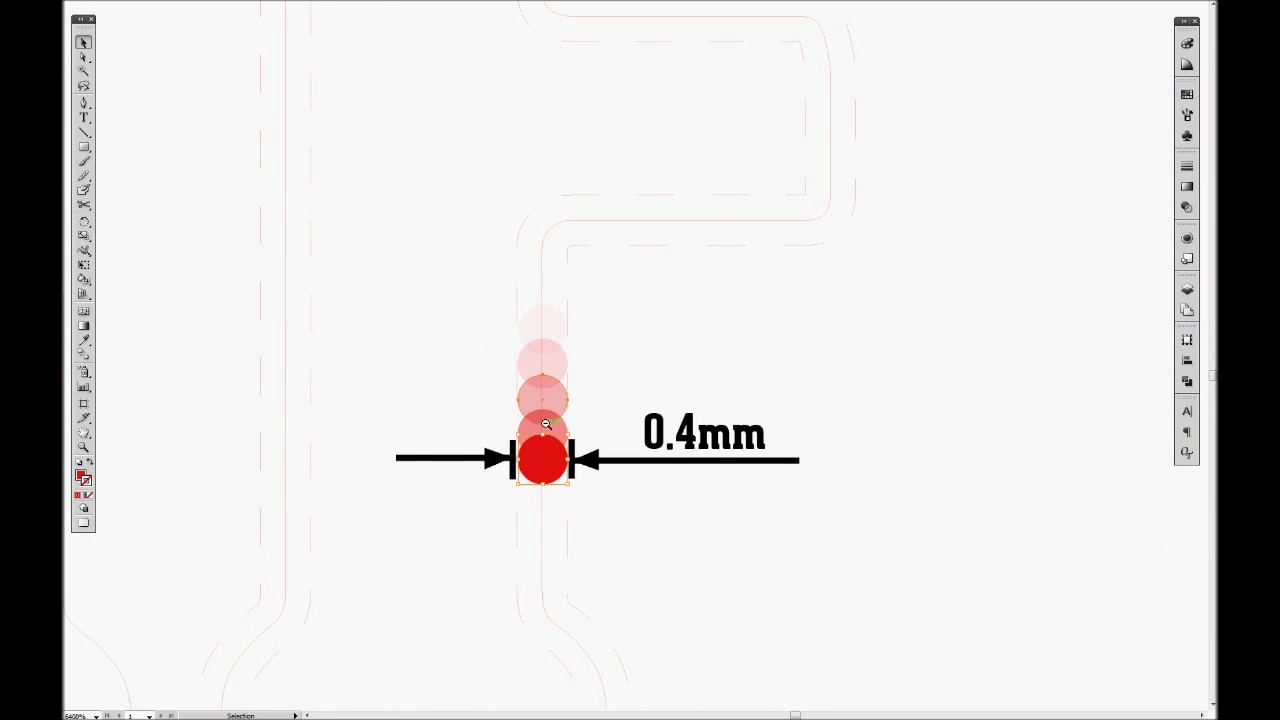
pyautogui.keyDown('ctrl'); pyautogui.keyDown('alt'); pyautogui.click(545, 424); pyautogui.keyUp('alt'); pyautogui.keyUp('ctrl')
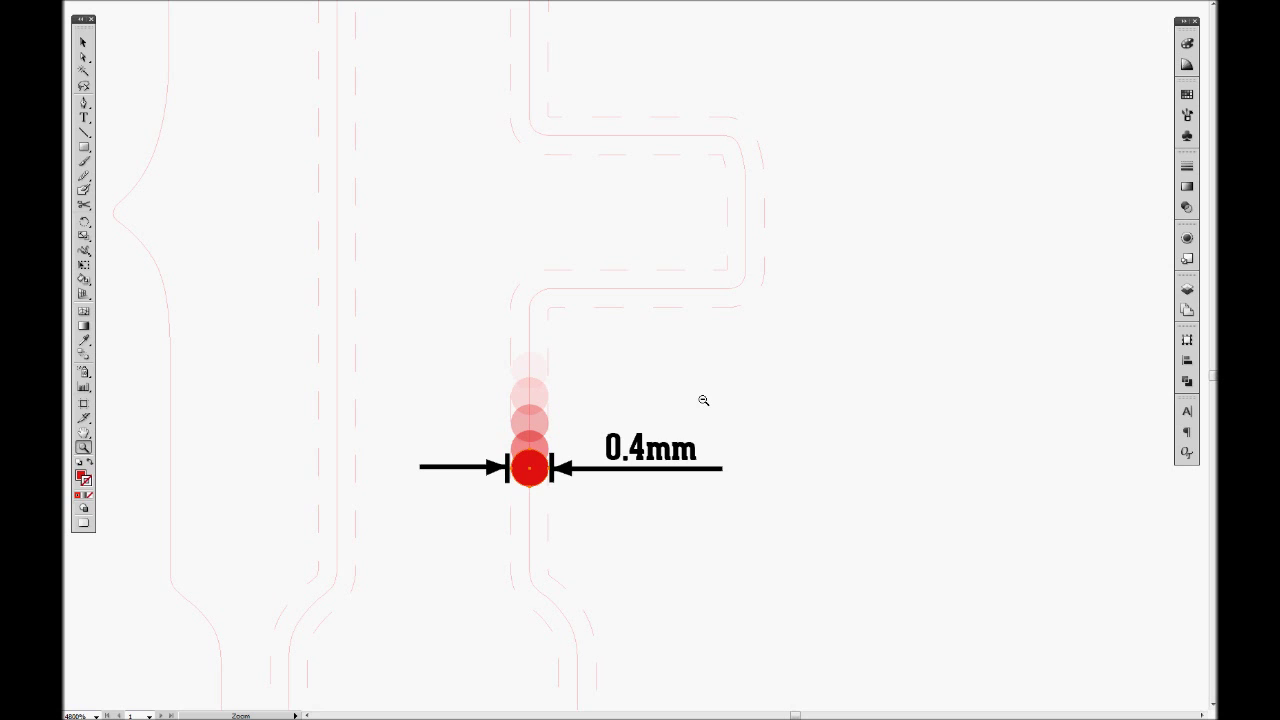
# Step: Zoom out, select the outlined F, and pan to the yellow F with its 0.2mm callout
pyautogui.keyDown('ctrl'); pyautogui.keyDown('alt'); pyautogui.click(704, 400); pyautogui.keyUp('alt'); pyautogui.keyUp('ctrl')
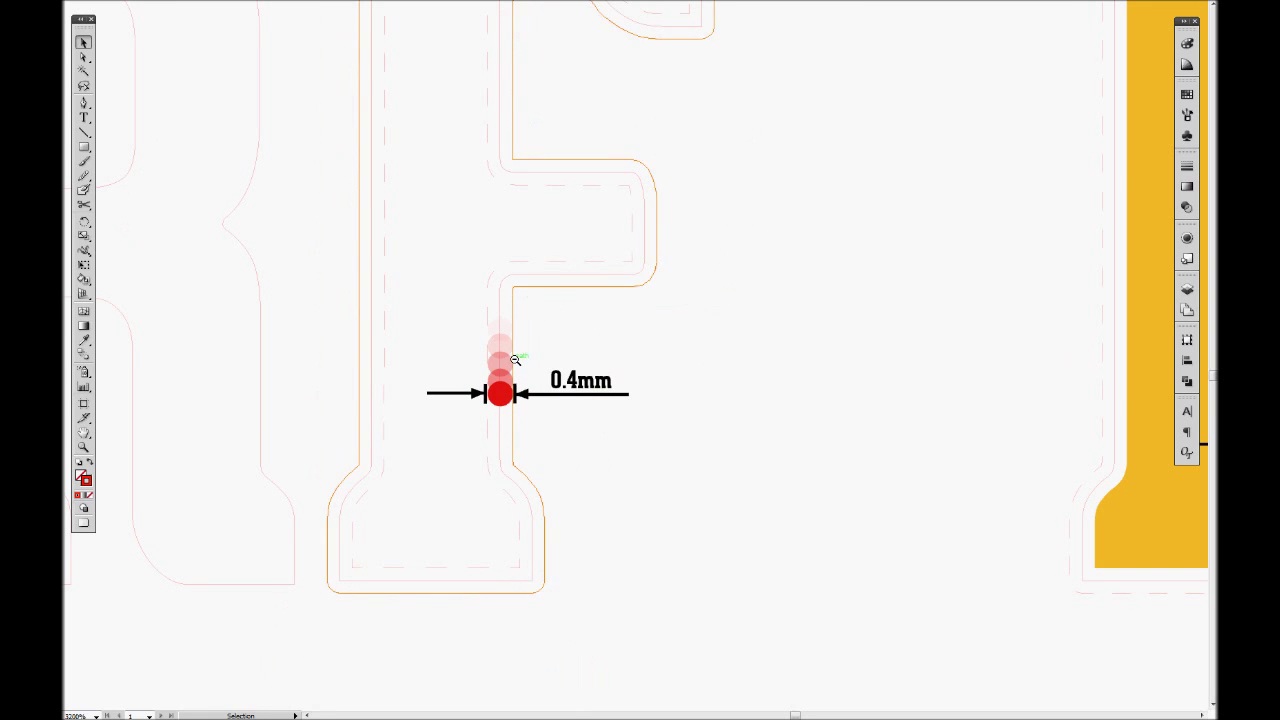
pyautogui.click(502, 289)
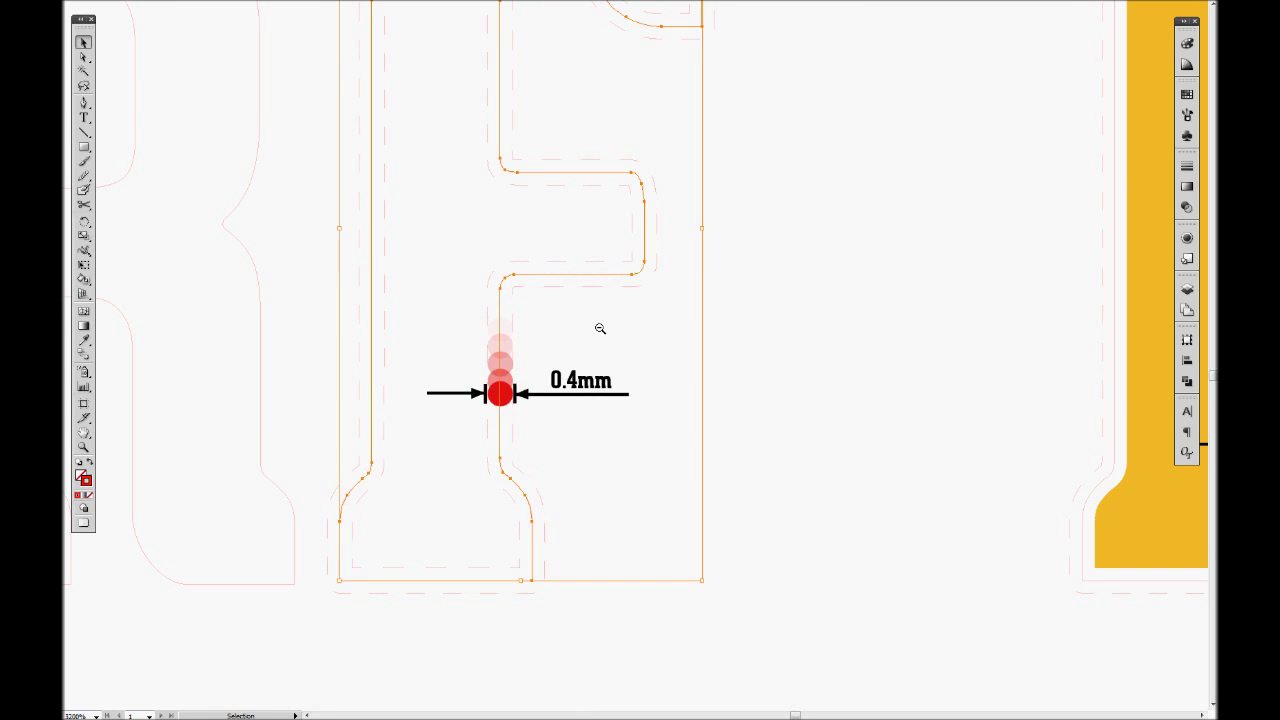
pyautogui.click(760, 340)
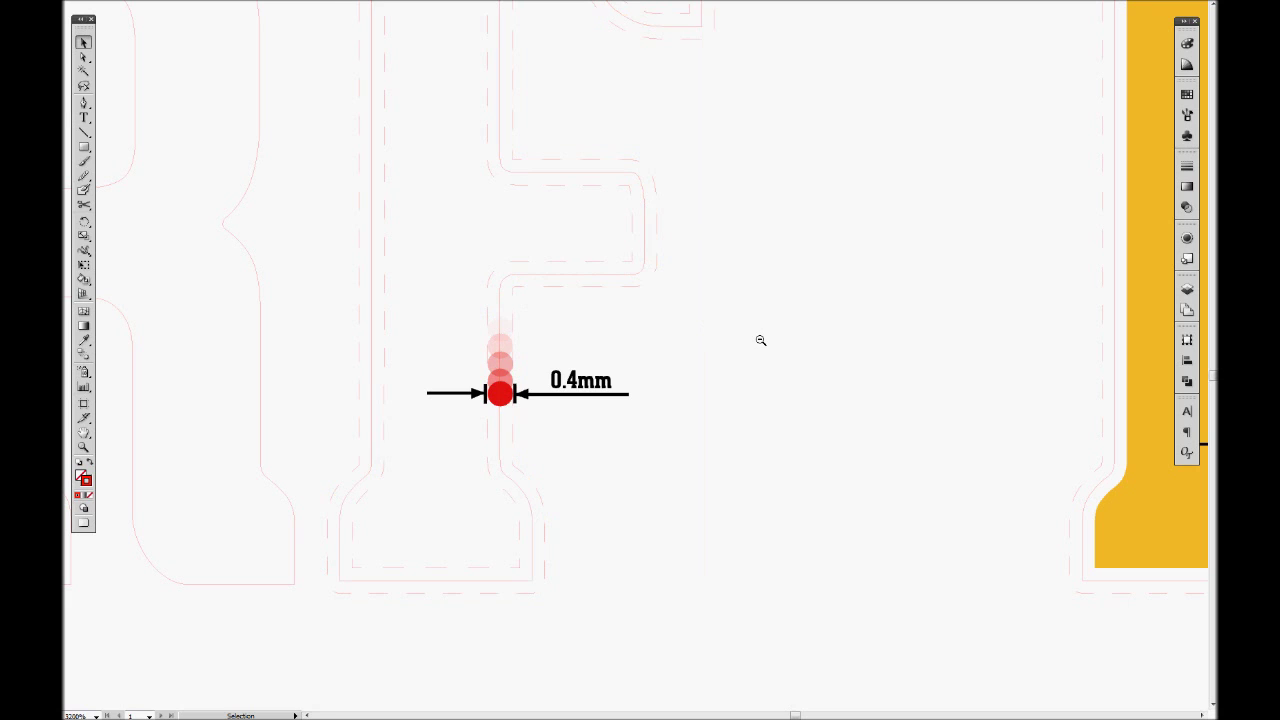
pyautogui.click(500, 300)
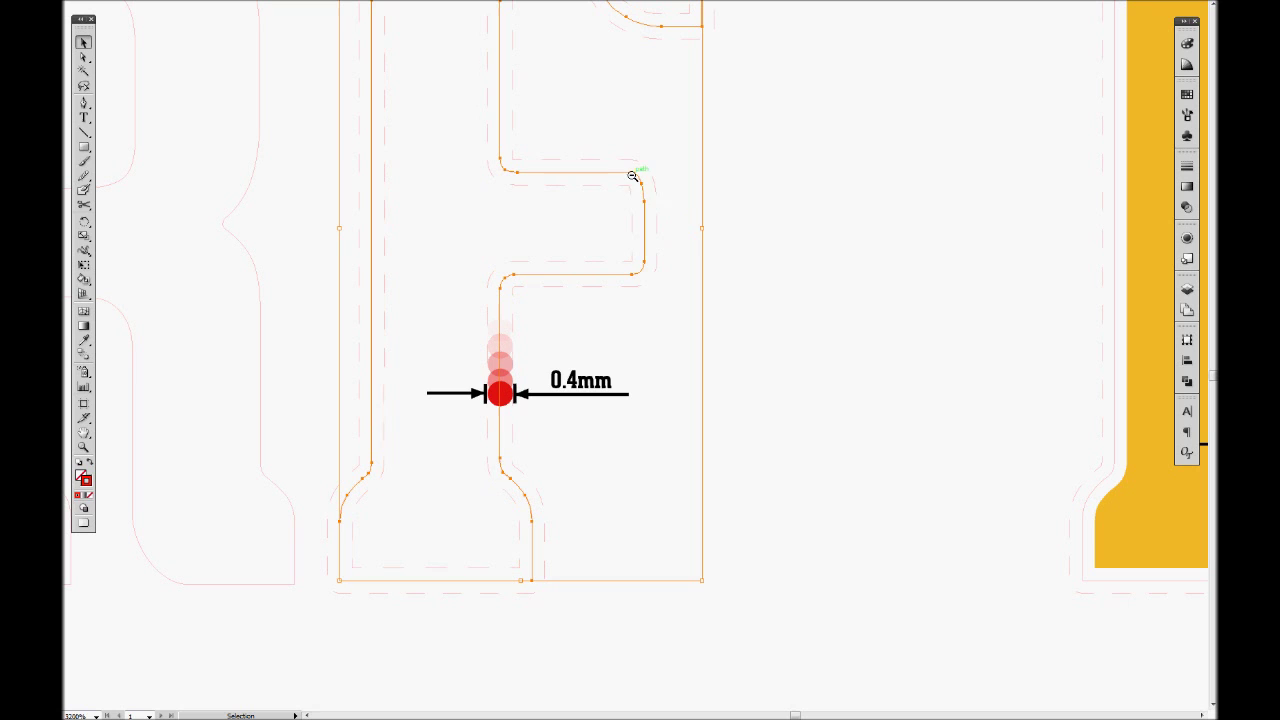
pyautogui.moveTo(789, 294); pyautogui.dragTo(354, 311)
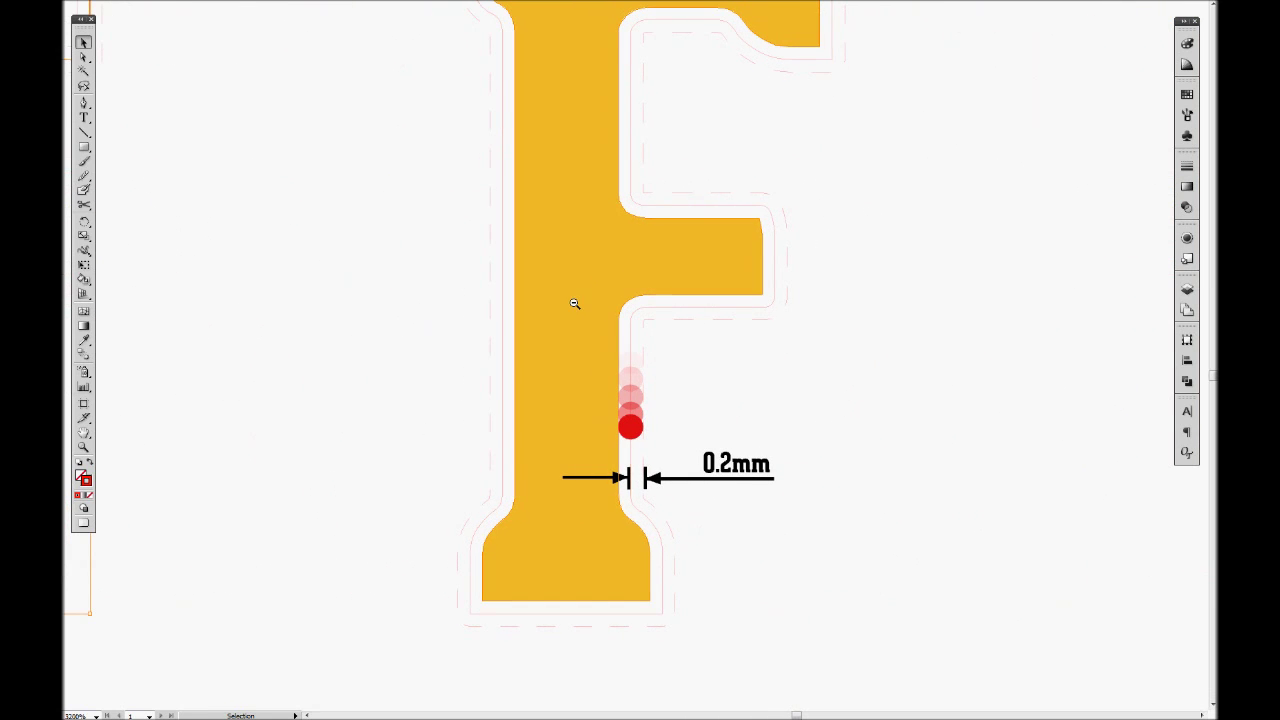
# Step: Zoom in on the F's stem and move the five red circles 0.2 mm right
pyautogui.moveTo(694, 323); pyautogui.dragTo(555, 323)
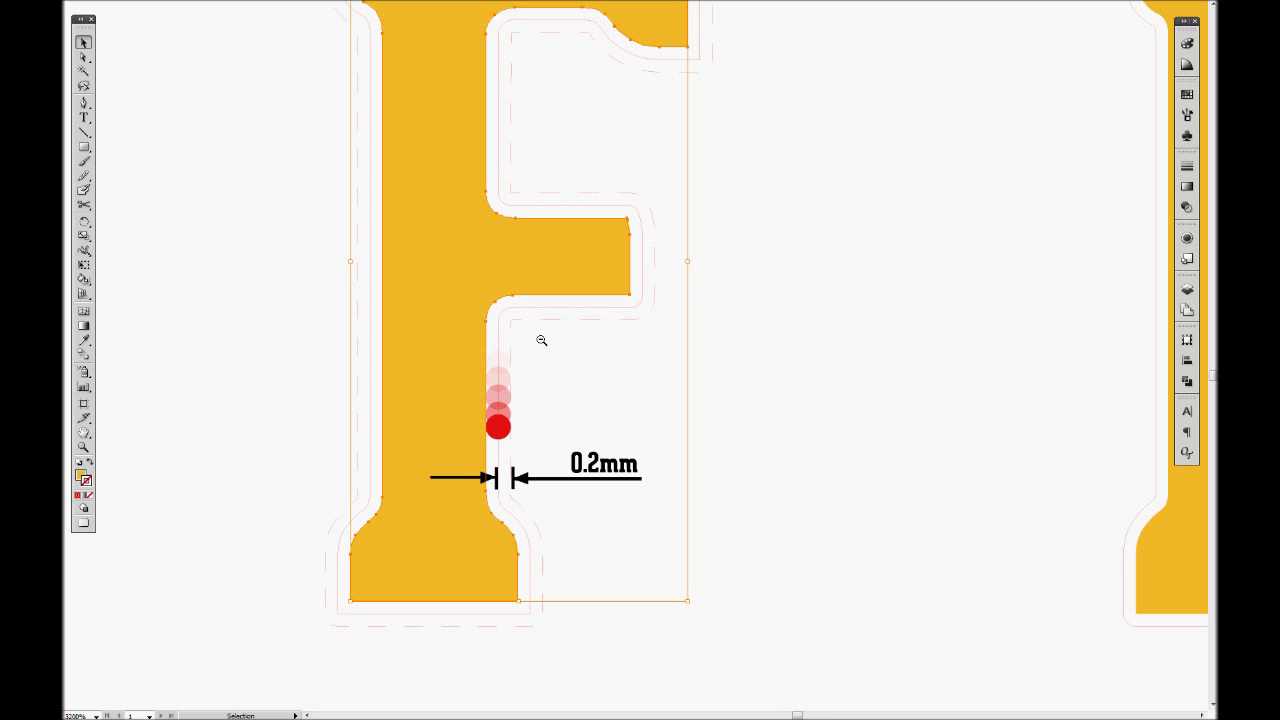
pyautogui.click(530, 377)
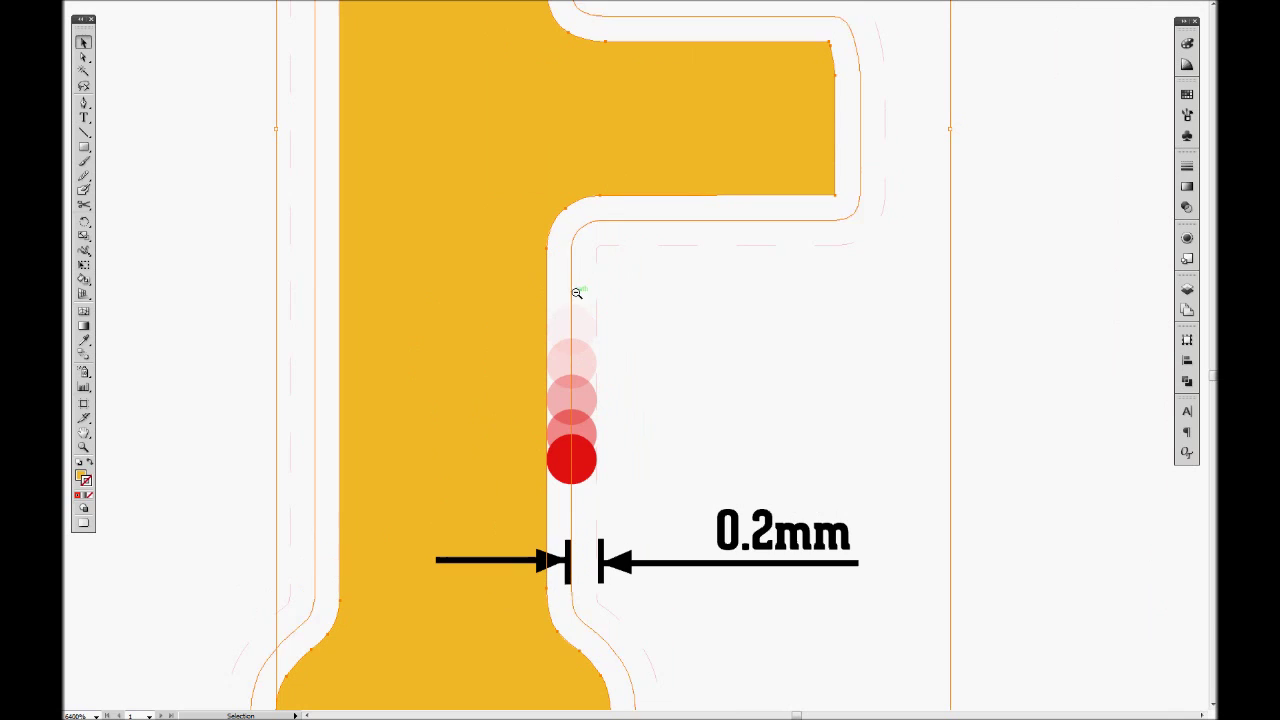
pyautogui.keyDown('alt'); pyautogui.click(594, 325); pyautogui.keyUp('alt')
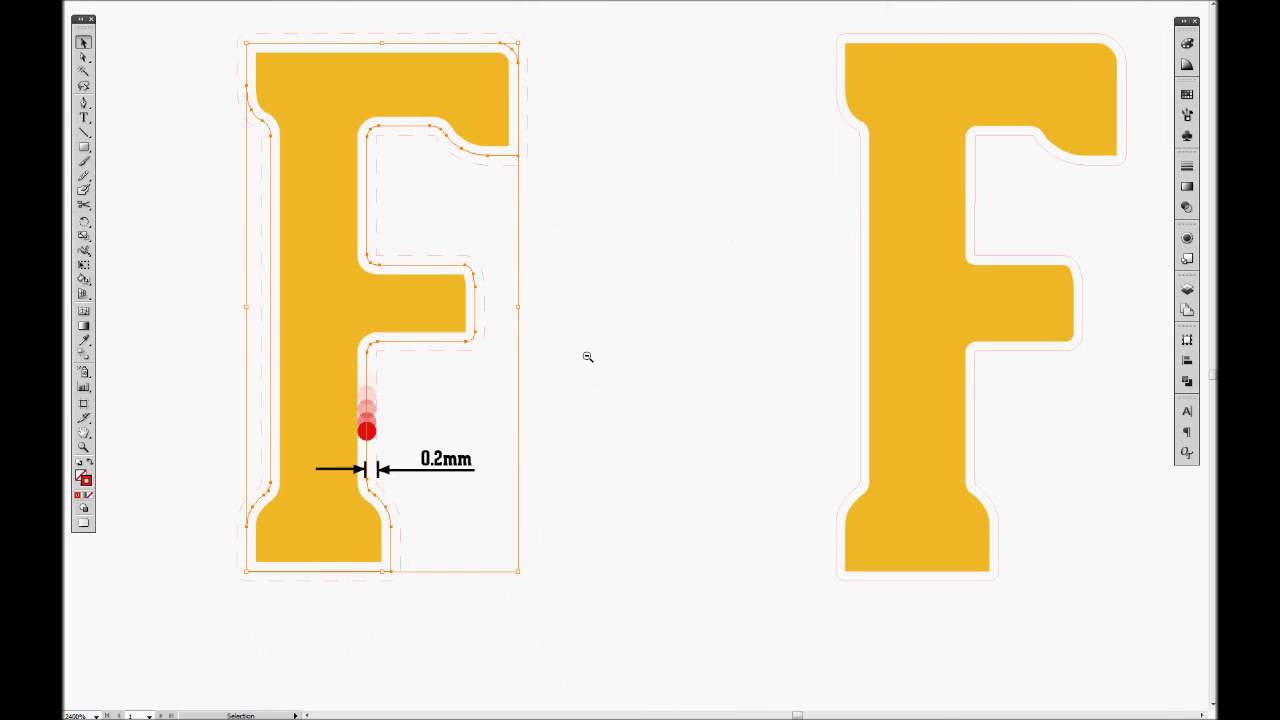
pyautogui.keyDown('ctrl'); pyautogui.click(605, 360); pyautogui.keyUp('ctrl')
pyautogui.hscroll(-4, 600, 360)
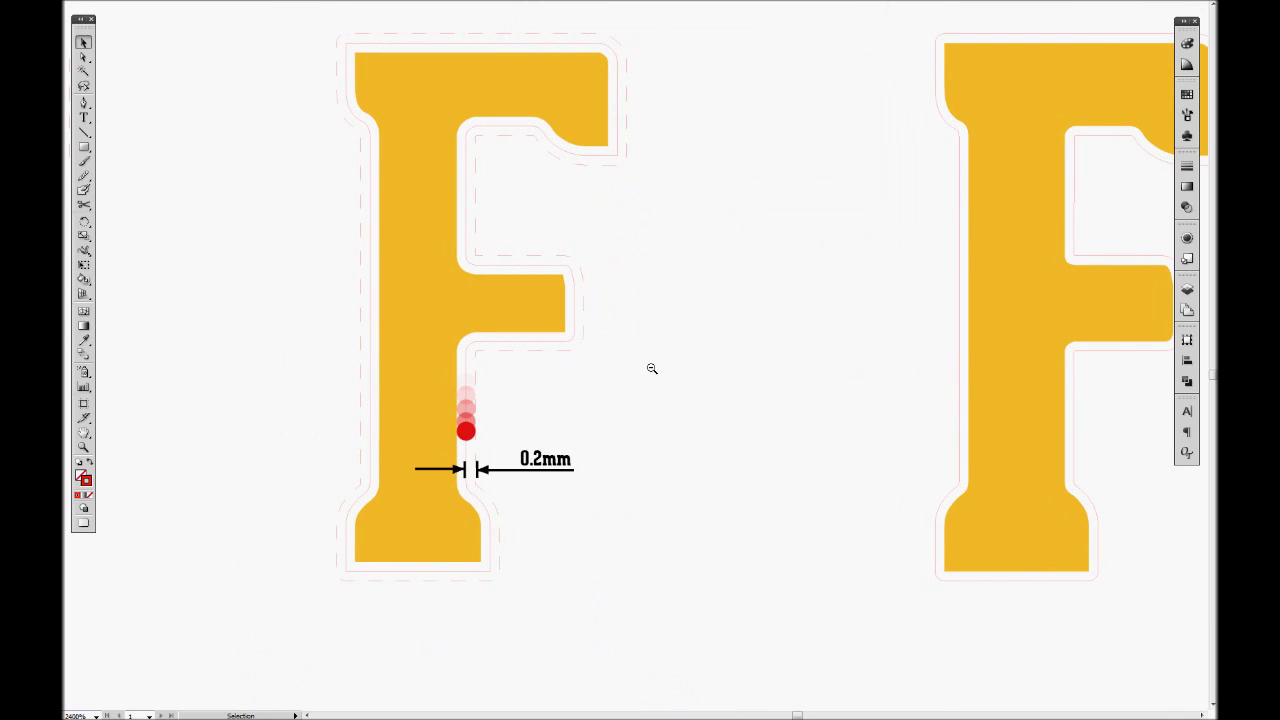
pyautogui.press('z')
pyautogui.moveTo(423, 332); pyautogui.dragTo(518, 462)
pyautogui.hscroll(2, 517, 449)
pyautogui.press('v')
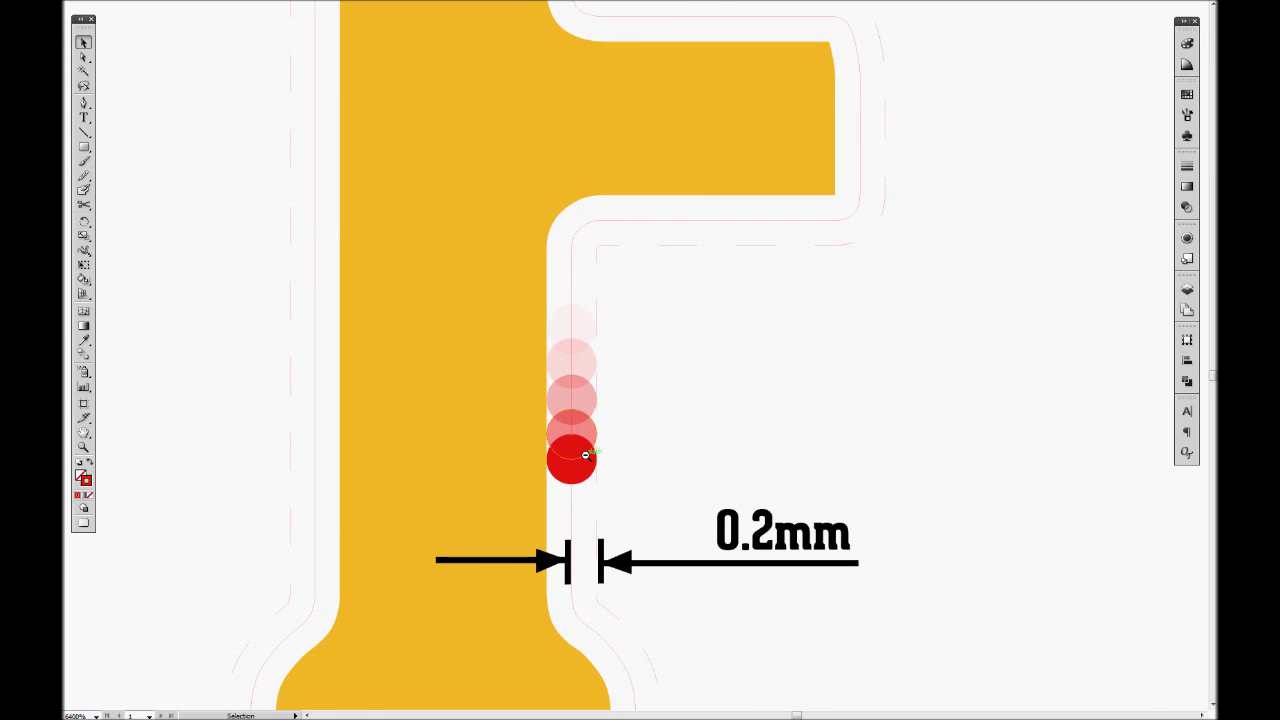
pyautogui.click(585, 455)
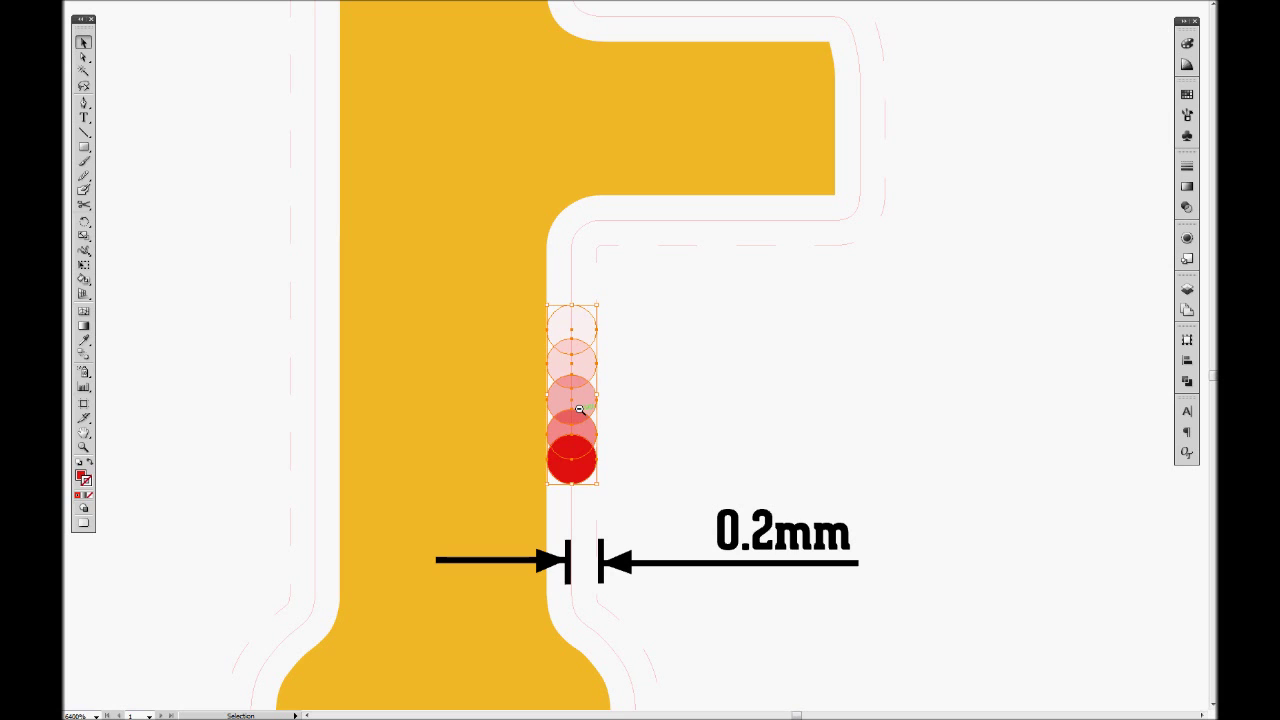
pyautogui.moveTo(578, 414); pyautogui.dragTo(603, 415)
pyautogui.click(729, 400)
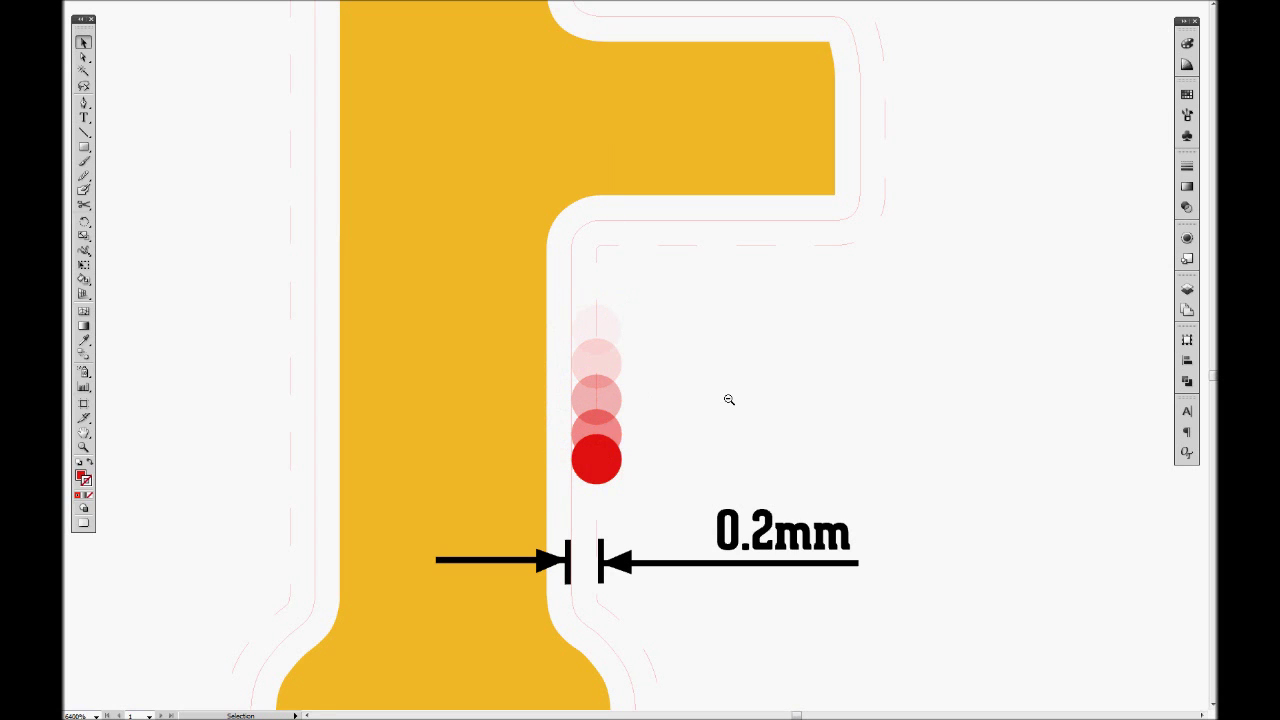
# Step: Inspect the outline, outer offset path and inner path around the yellow F
pyautogui.click(571, 416)
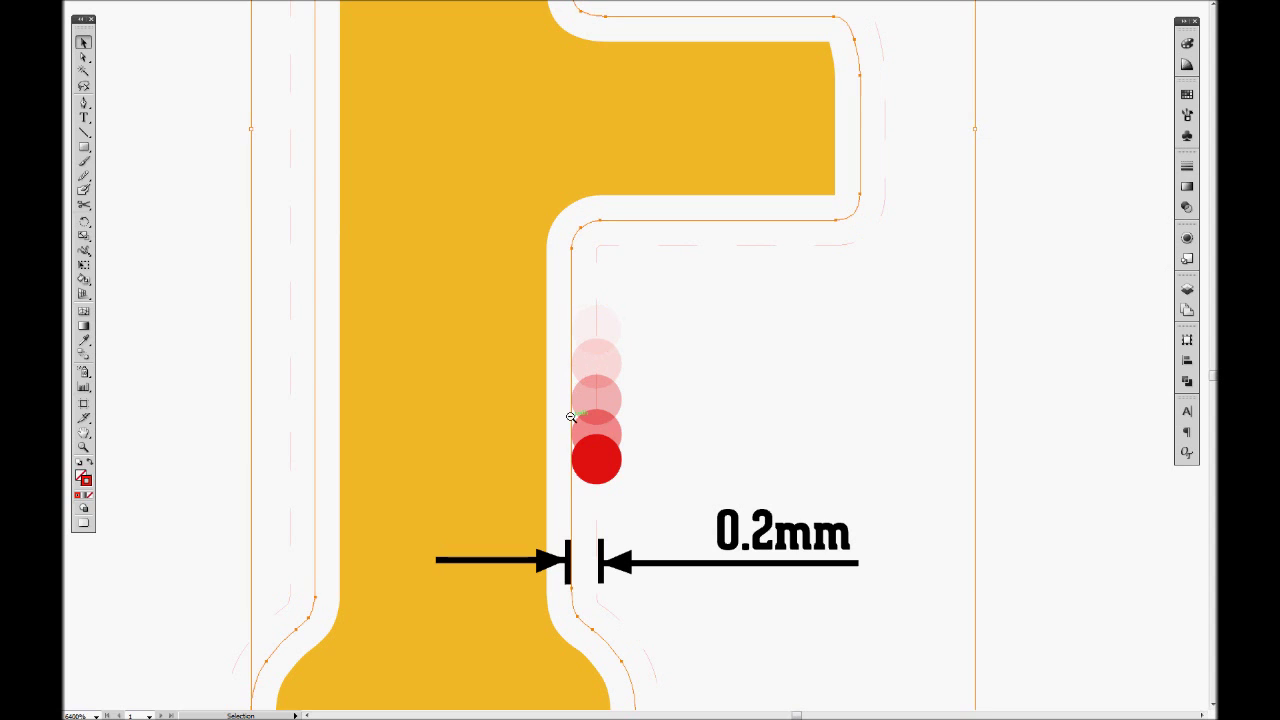
pyautogui.keyDown('ctrl'); pyautogui.keyDown('alt'); pyautogui.click(571, 420); pyautogui.keyUp('alt'); pyautogui.keyUp('ctrl')
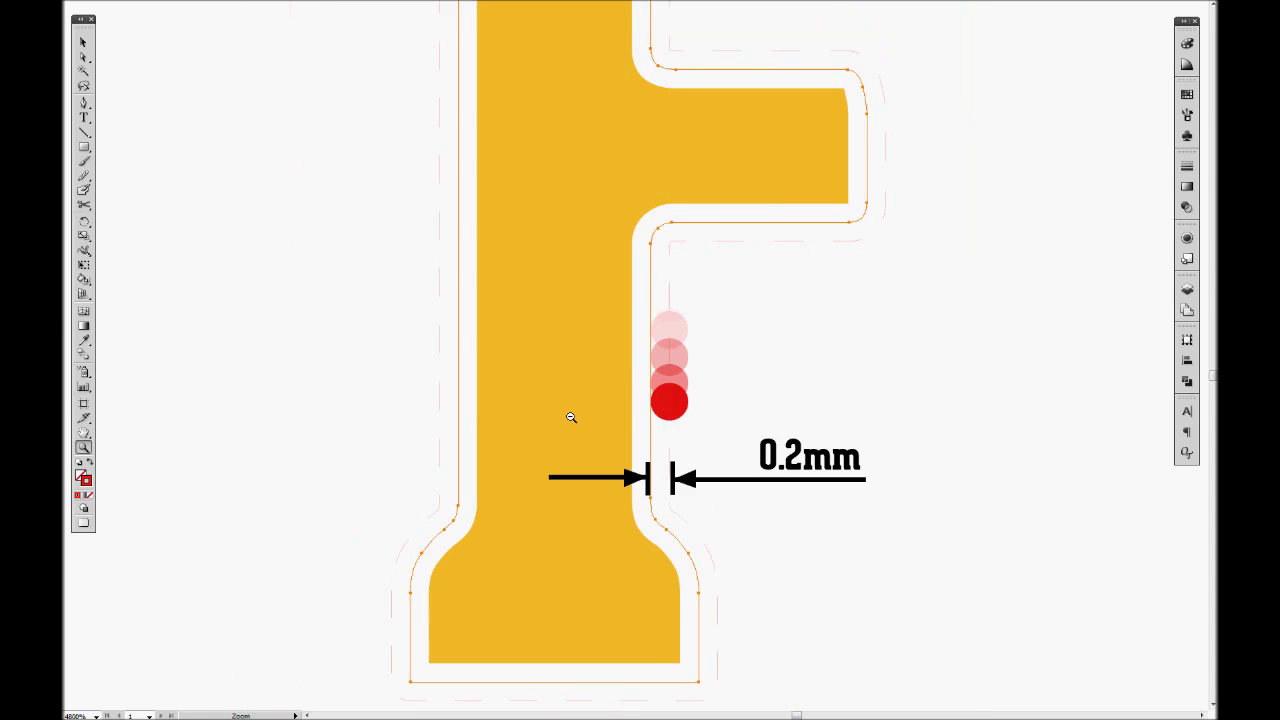
pyautogui.keyDown('ctrl'); pyautogui.keyDown('alt'); pyautogui.click(571, 420); pyautogui.keyUp('alt'); pyautogui.keyUp('ctrl')
pyautogui.click(777, 416)
pyautogui.moveTo(777, 416); pyautogui.dragTo(691, 374)
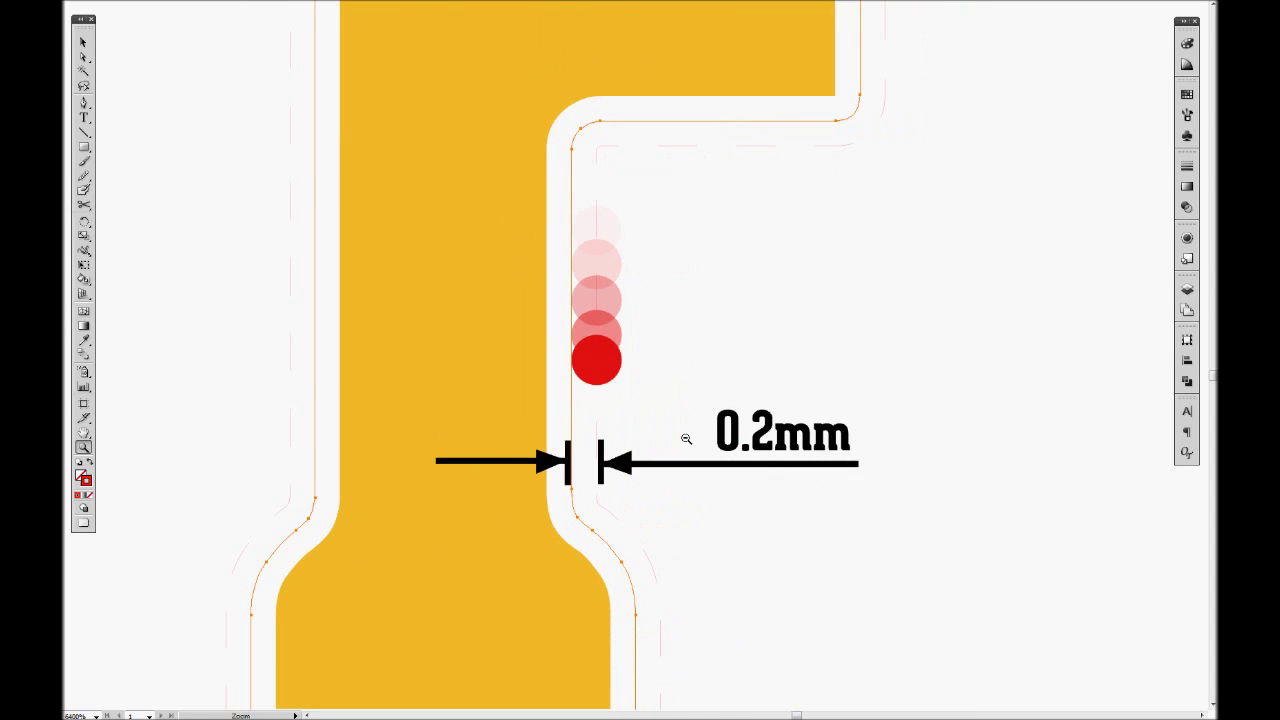
pyautogui.press('v')
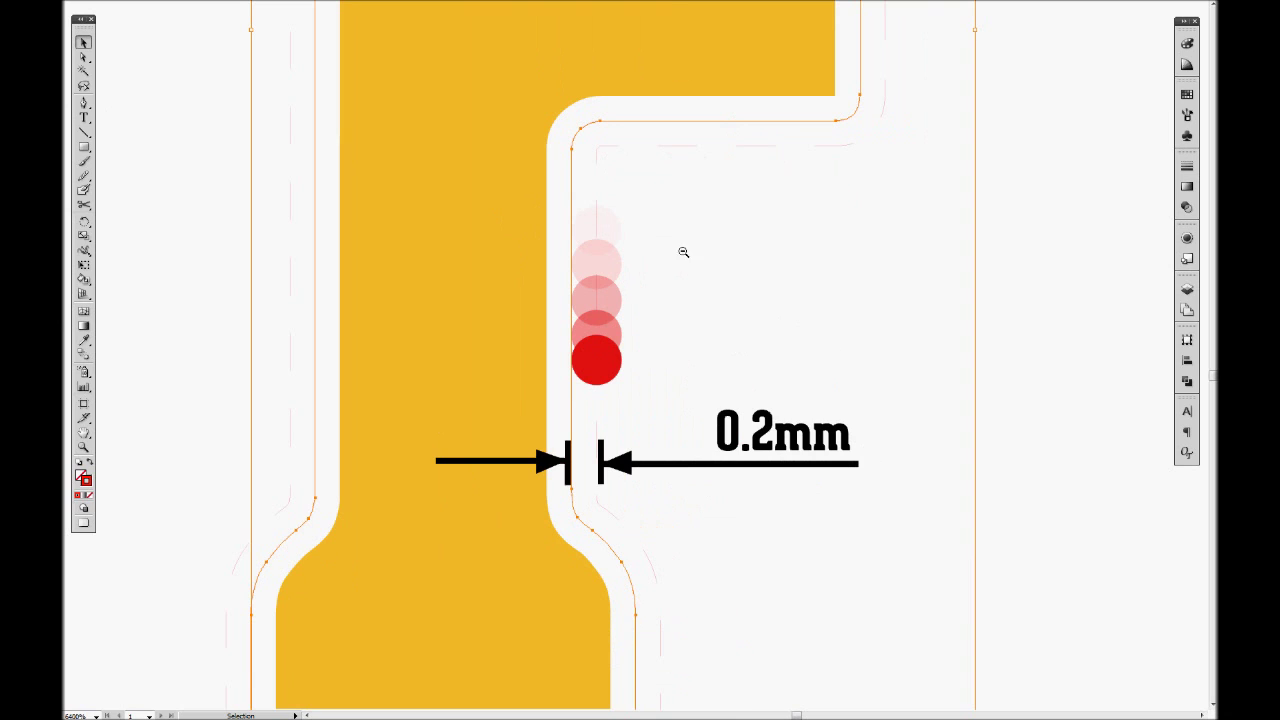
pyautogui.click(1013, 260)
pyautogui.click(596, 156)
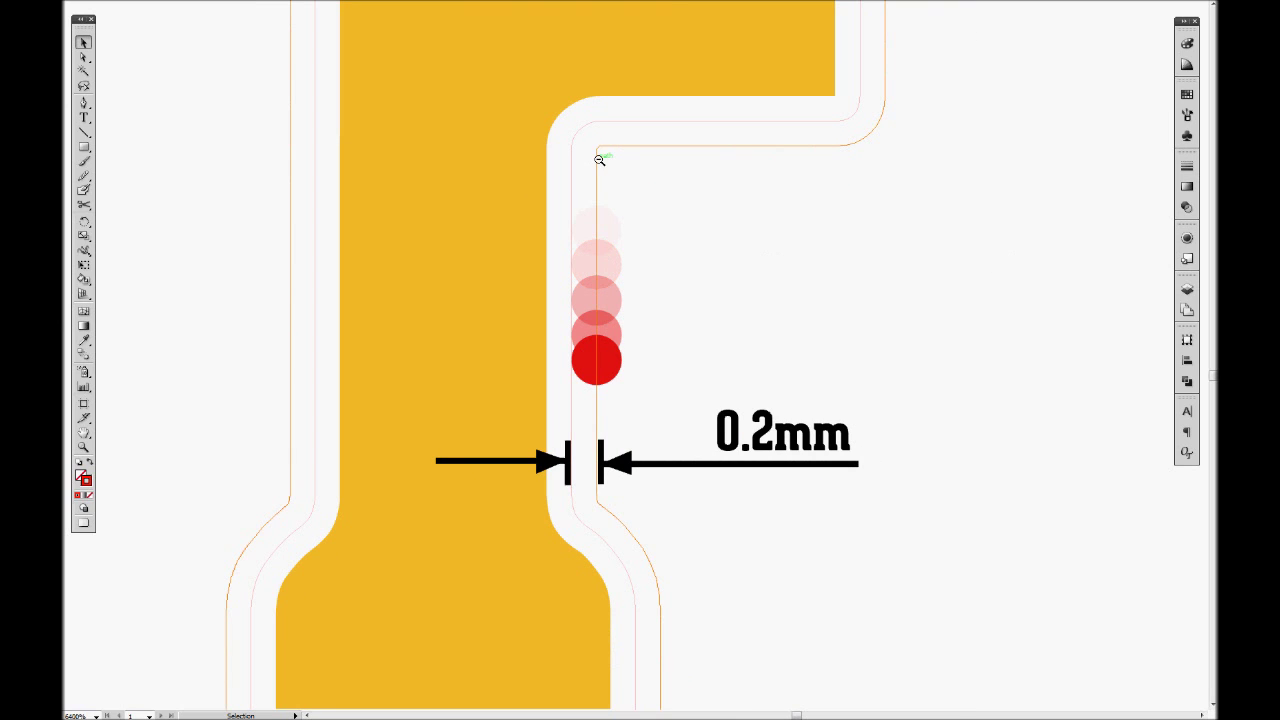
pyautogui.click(545, 169)
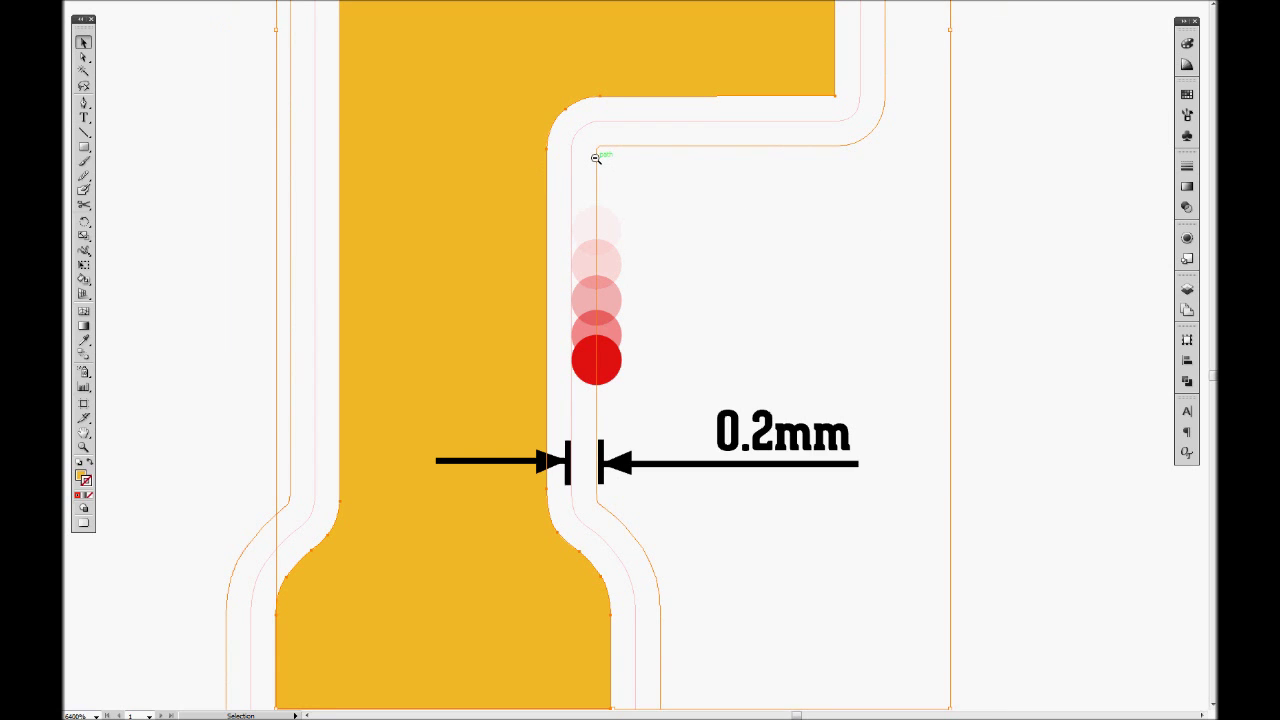
# Step: Zoom out to the whole F, deselect all, and check the yellow F shape
pyautogui.press('z')
pyautogui.keyDown('alt'); pyautogui.click(600, 191); pyautogui.keyUp('alt')
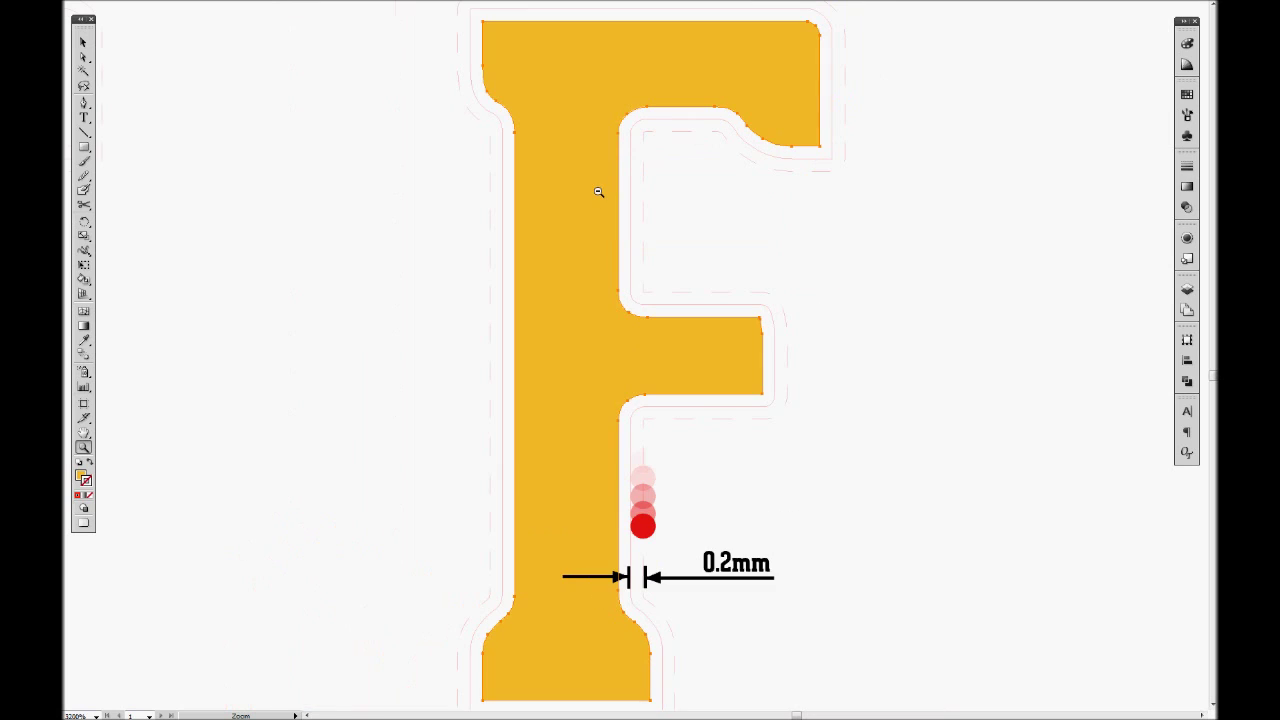
pyautogui.press('v')
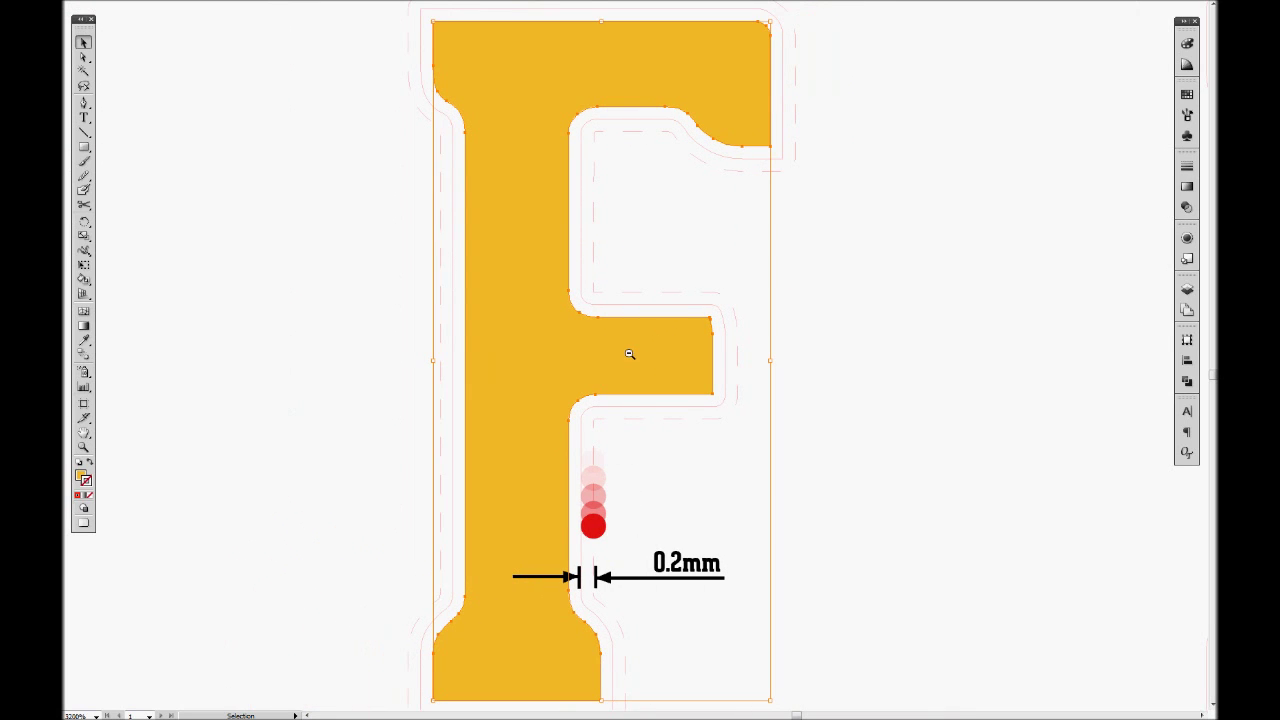
pyautogui.hotkey('ctrl', 'shift', 'a')
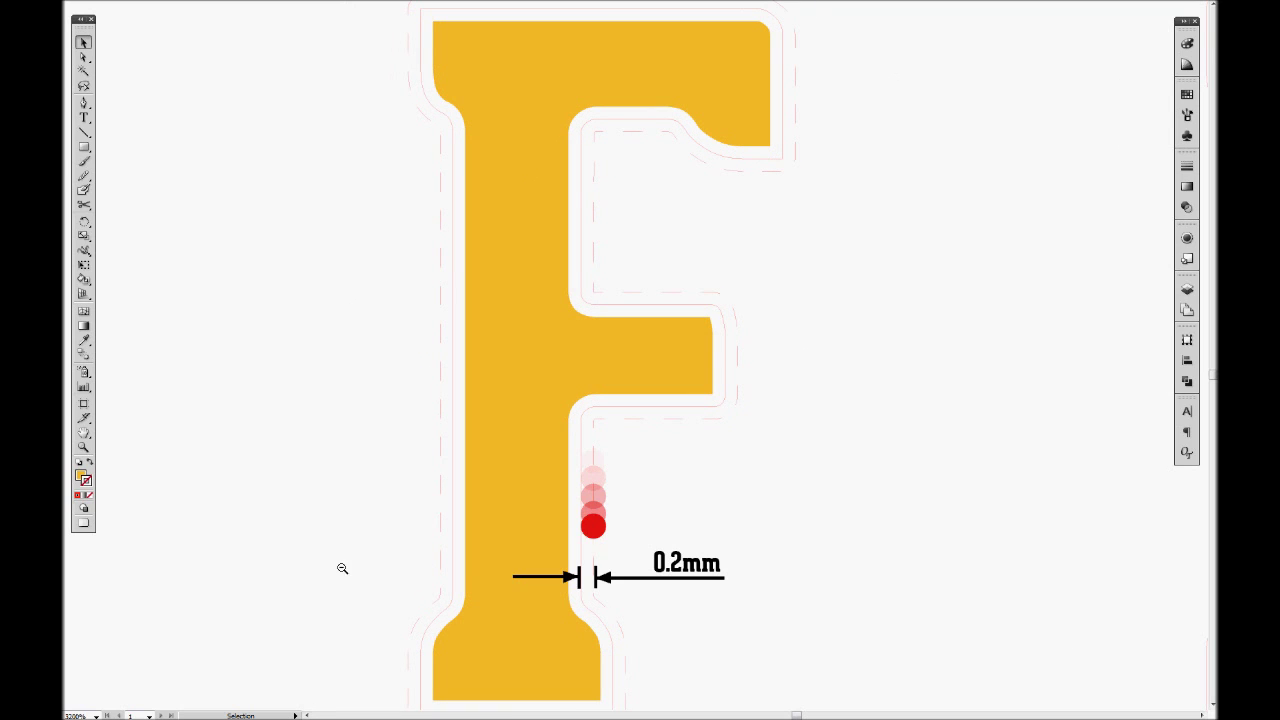
pyautogui.click(581, 351)
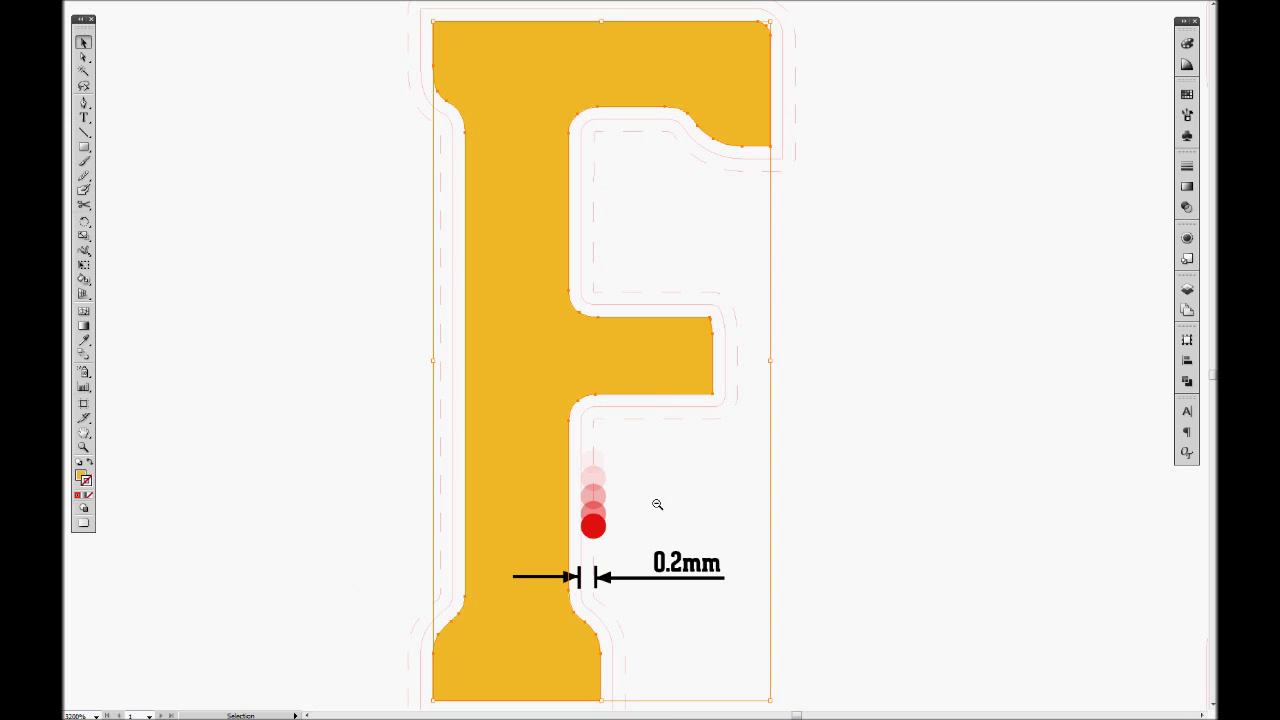
pyautogui.click(830, 464)
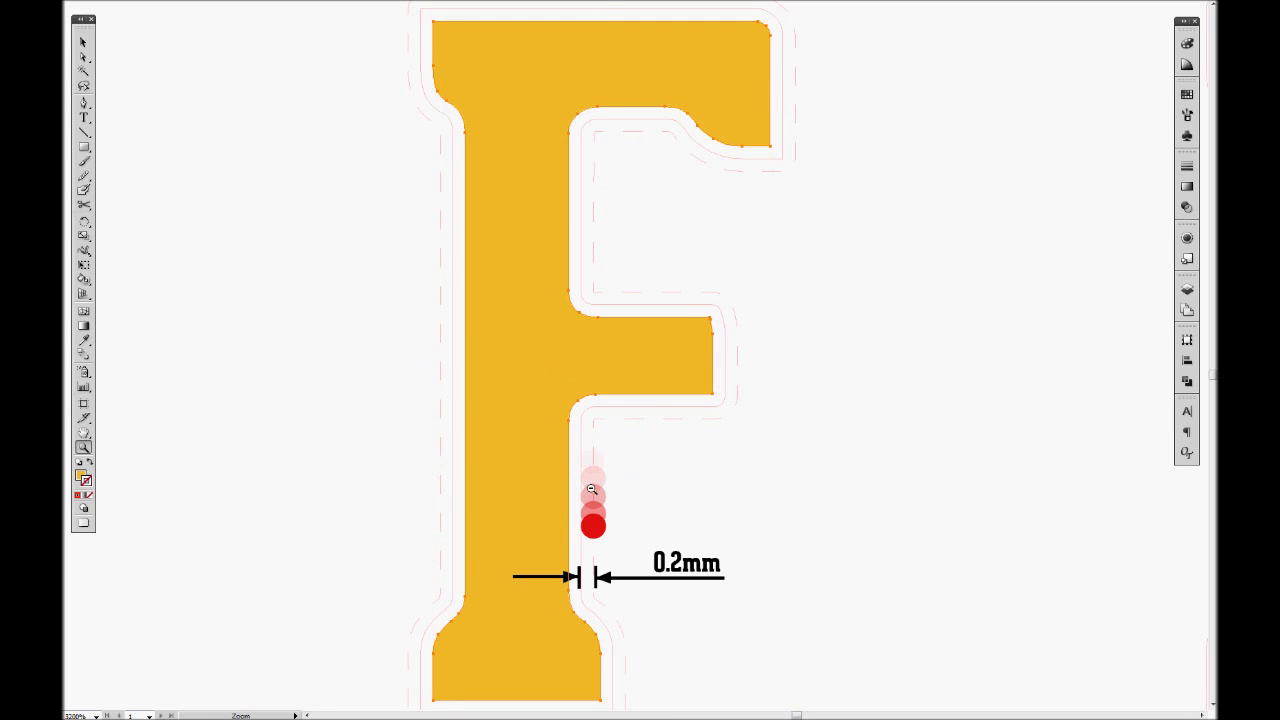
# Step: Zoom in on the circle stack, undo once, and select the 0.2mm dimension annotation
pyautogui.hotkey('ctrl', '+')
pyautogui.click(644, 317)
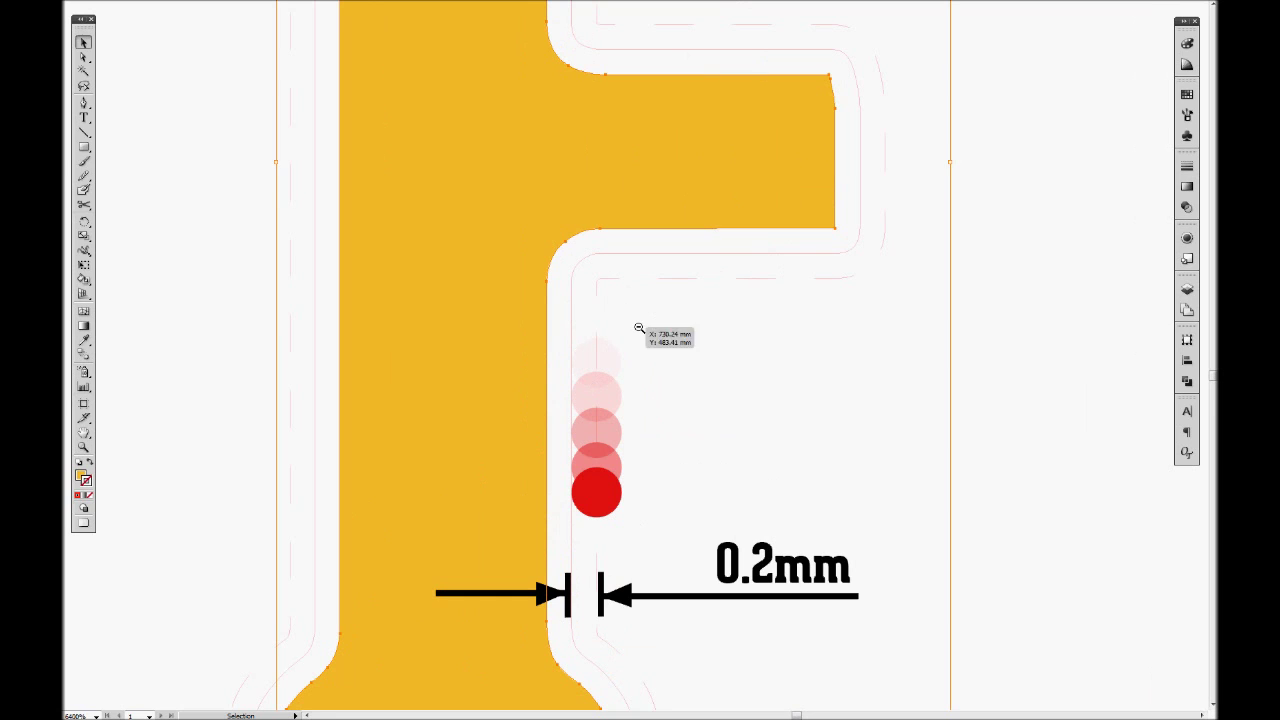
pyautogui.hotkey('ctrl', 'z')
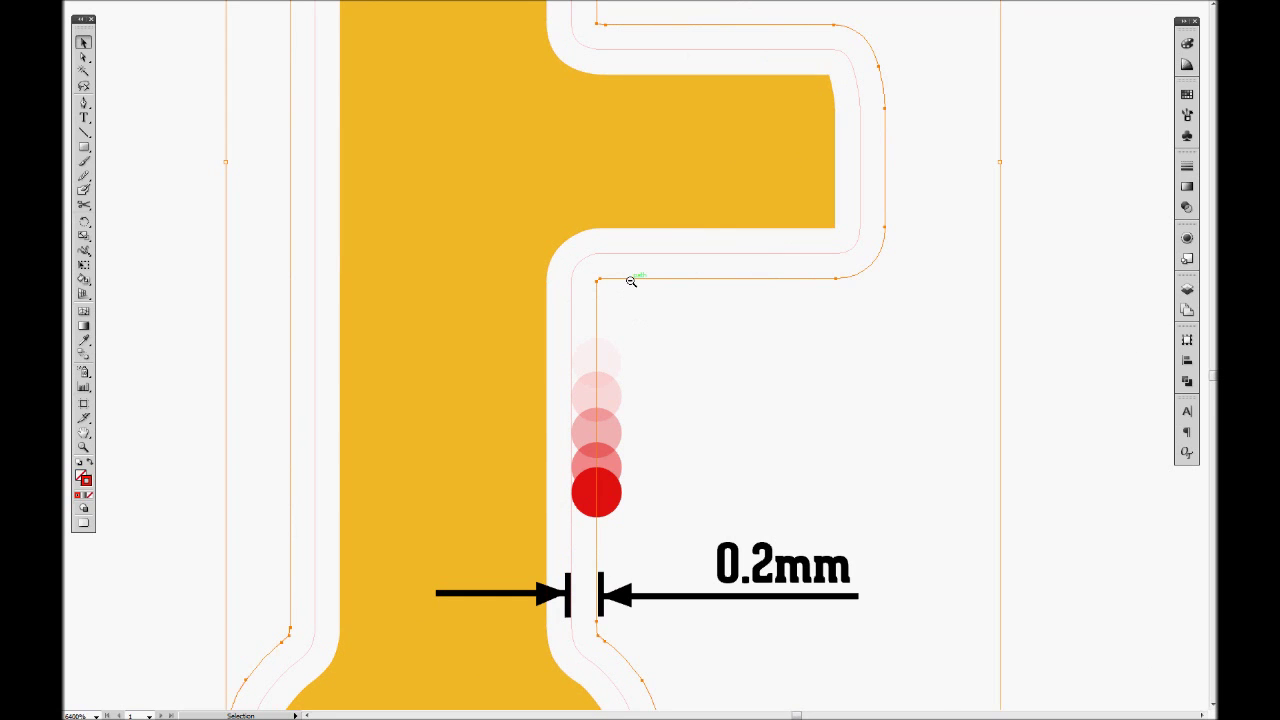
pyautogui.click(762, 567)
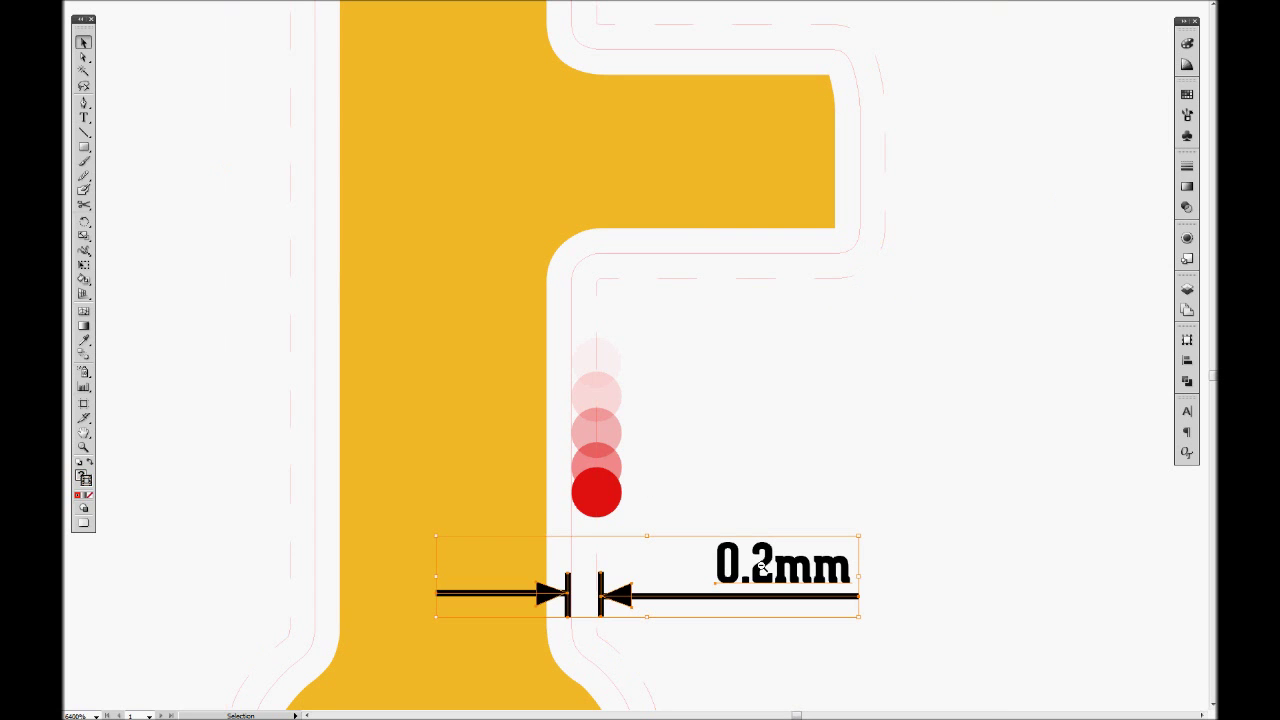
pyautogui.keyDown('alt'); pyautogui.click(722, 399); pyautogui.keyUp('alt')
pyautogui.moveTo(722, 399); pyautogui.dragTo(667, 411)
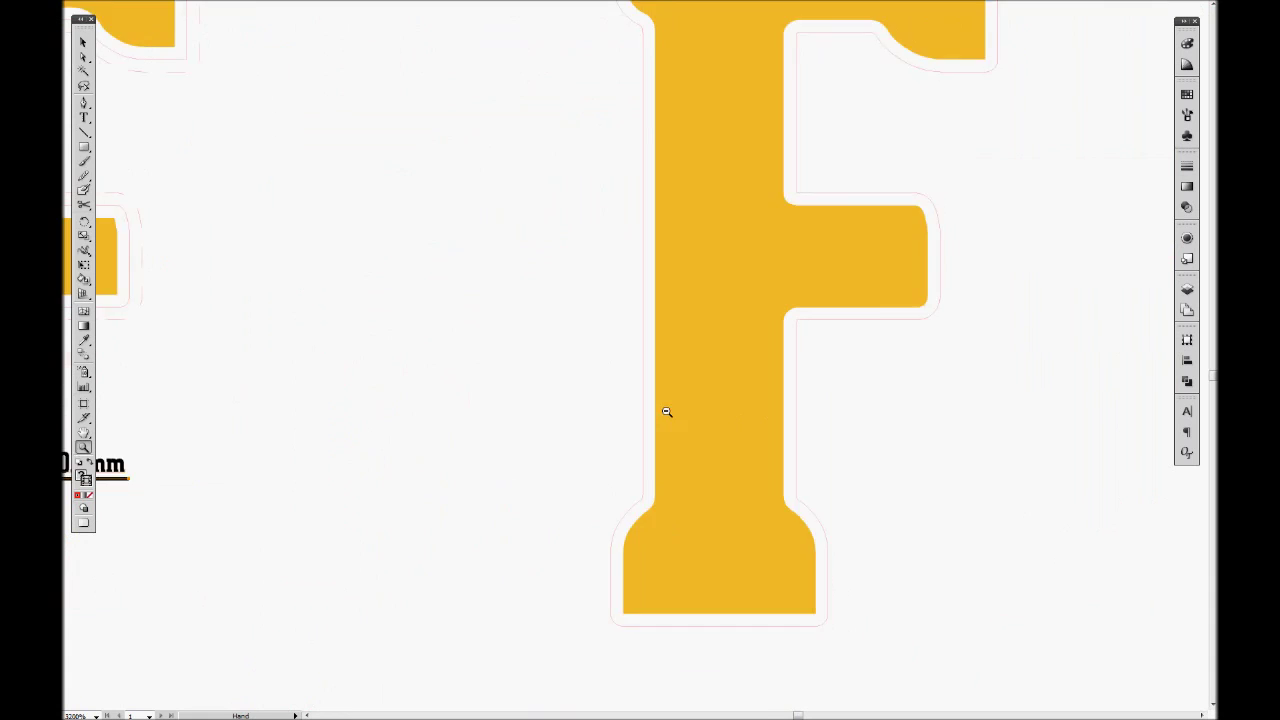
# Step: Select the offset path around the F
pyautogui.click(710, 316)
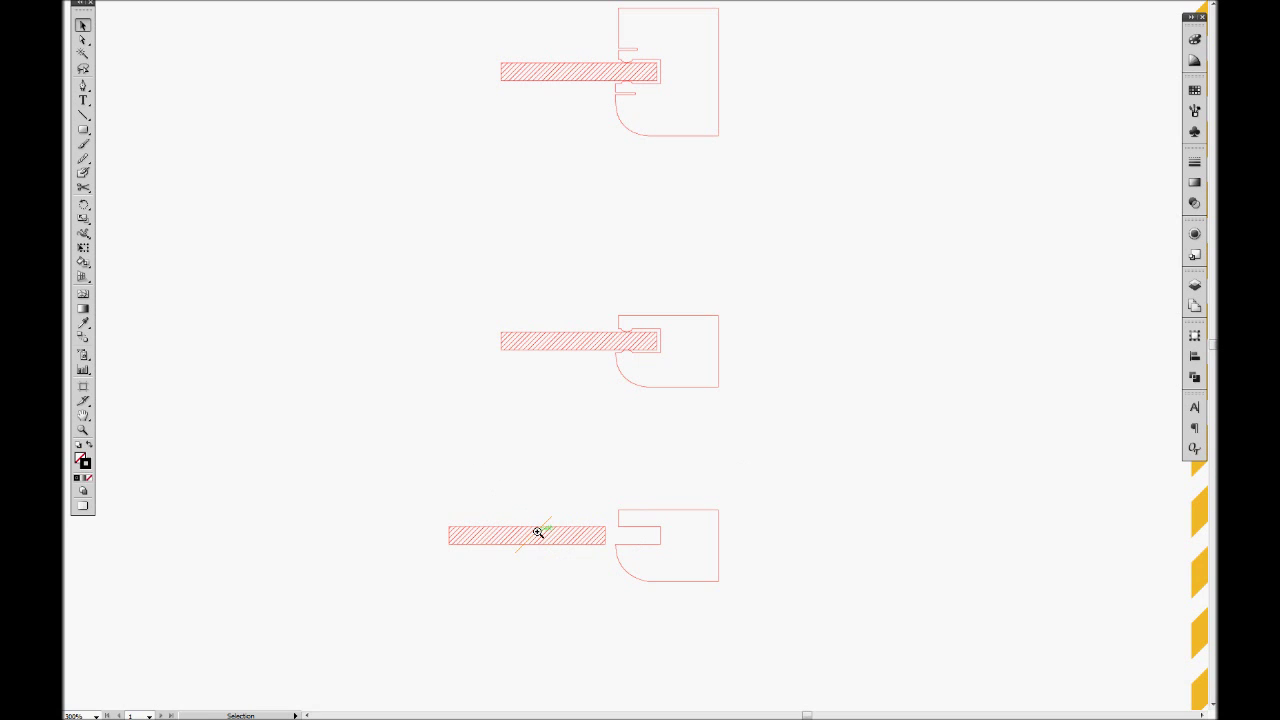
# Step: Move the lower hatched bar 6.76 mm right into its slot and deselect it
pyautogui.moveTo(538, 532); pyautogui.dragTo(583, 535)
pyautogui.click(821, 503)
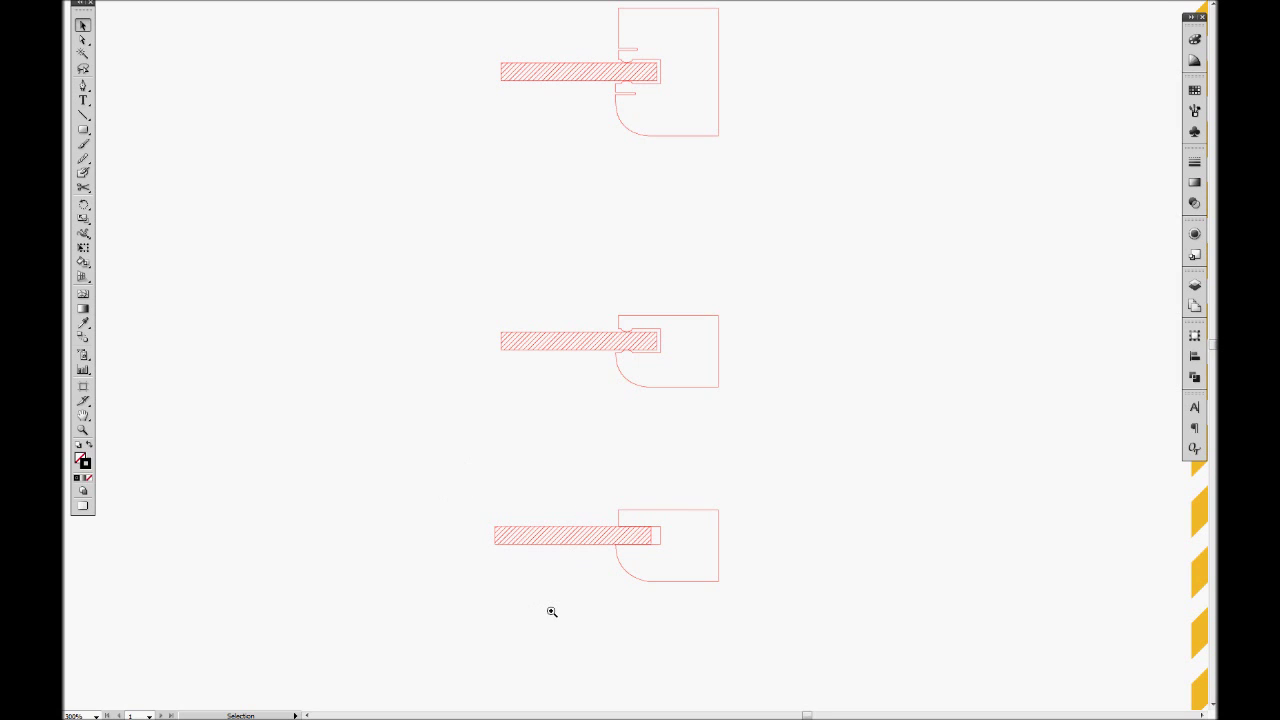
# Step: Marquee-zoom into the middle joint drawing and frame its tab bumps and relief slits
pyautogui.press('z')
pyautogui.scroll(2, 586, 297)
pyautogui.moveTo(478, 316)
pyautogui.mouseDown()
pyautogui.moveTo(726, 427)
pyautogui.moveTo(643, 423)
pyautogui.mouseUp()
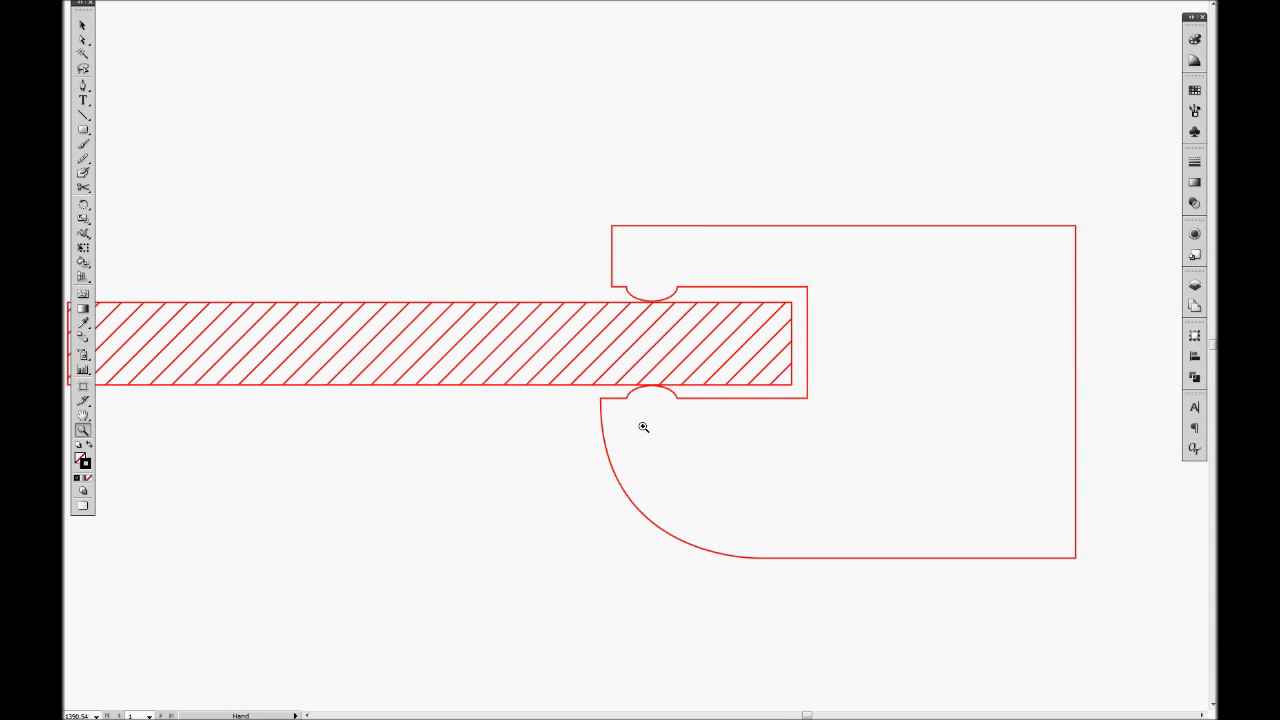
pyautogui.press('v')
pyautogui.press('z')
pyautogui.keyDown('alt'); pyautogui.click(711, 354); pyautogui.keyUp('alt')
pyautogui.click(710, 354)
pyautogui.moveTo(596, 382); pyautogui.dragTo(660, 357)
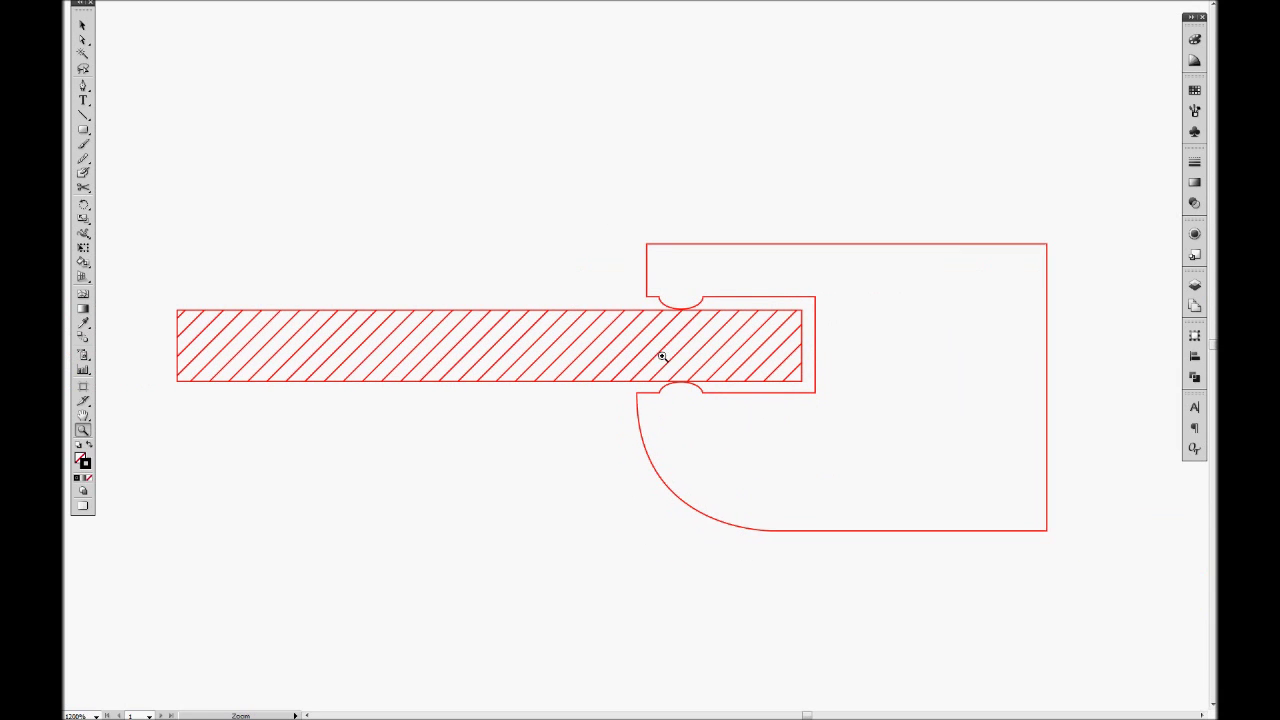
pyautogui.keyDown('alt'); pyautogui.click(717, 309); pyautogui.keyUp('alt')
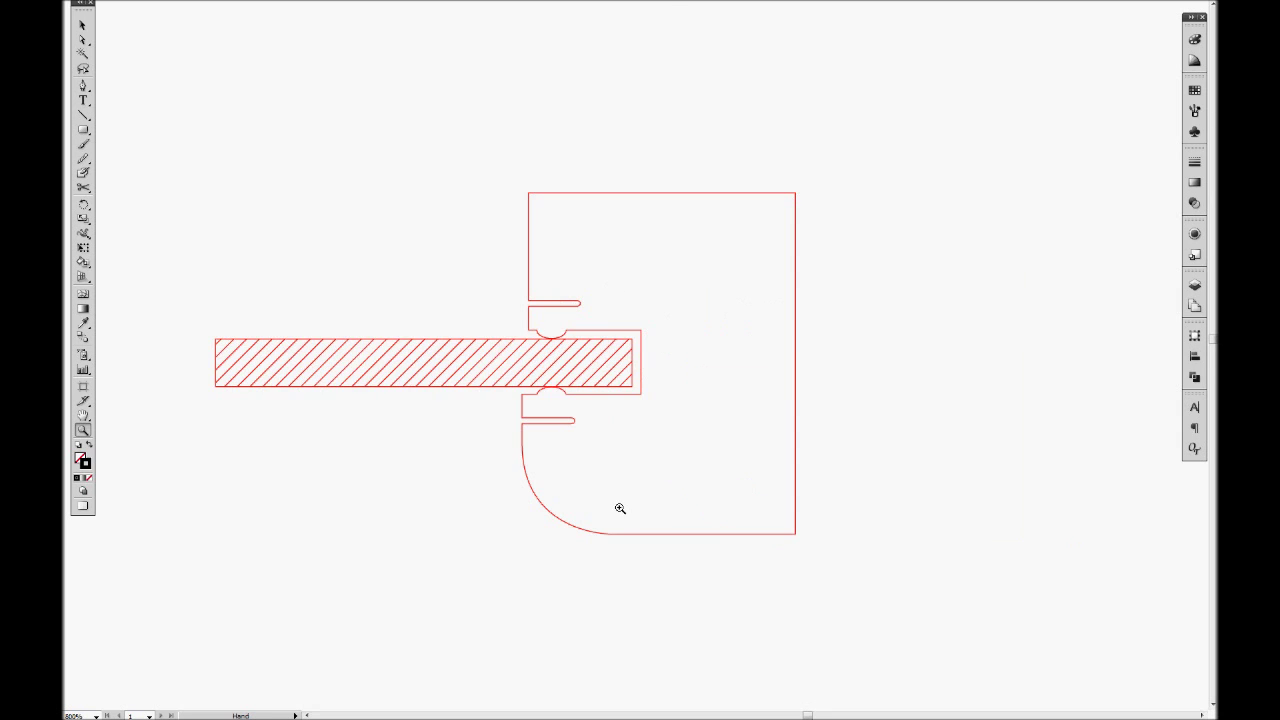
pyautogui.moveTo(617, 509); pyautogui.dragTo(661, 87)
pyautogui.scroll(-3, 657, 163)
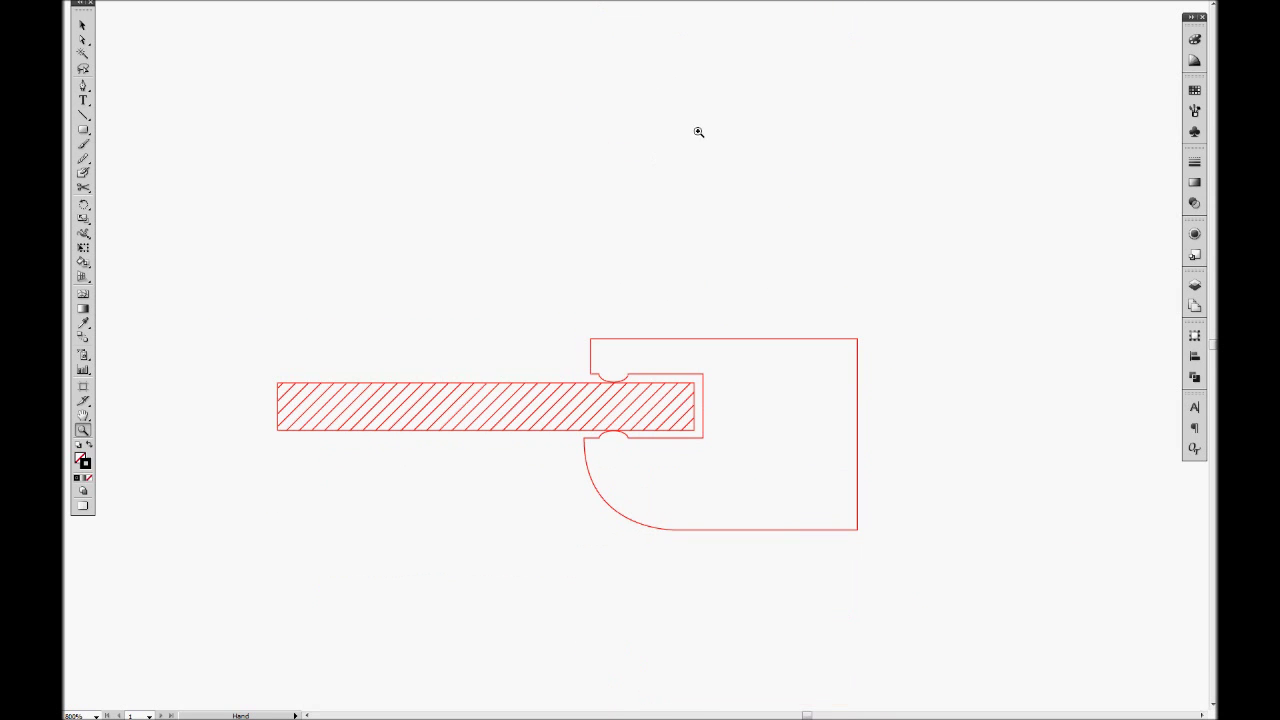
pyautogui.scroll(-6, 699, 124)
pyautogui.moveTo(756, 216); pyautogui.dragTo(752, 559)
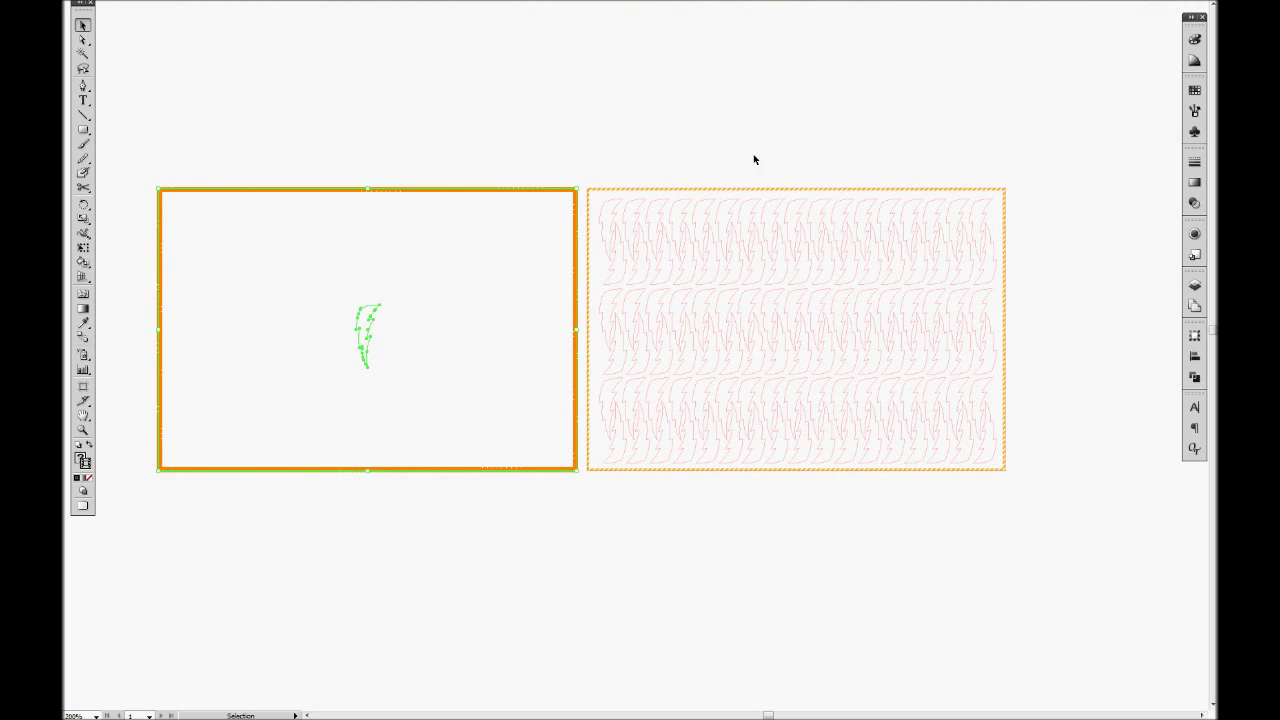
# Step: Alternately select the lone lightning bolt and the sheet of repeated bolts to compare them
pyautogui.click(672, 164)
pyautogui.moveTo(595, 165); pyautogui.dragTo(1013, 538)
pyautogui.click(717, 608)
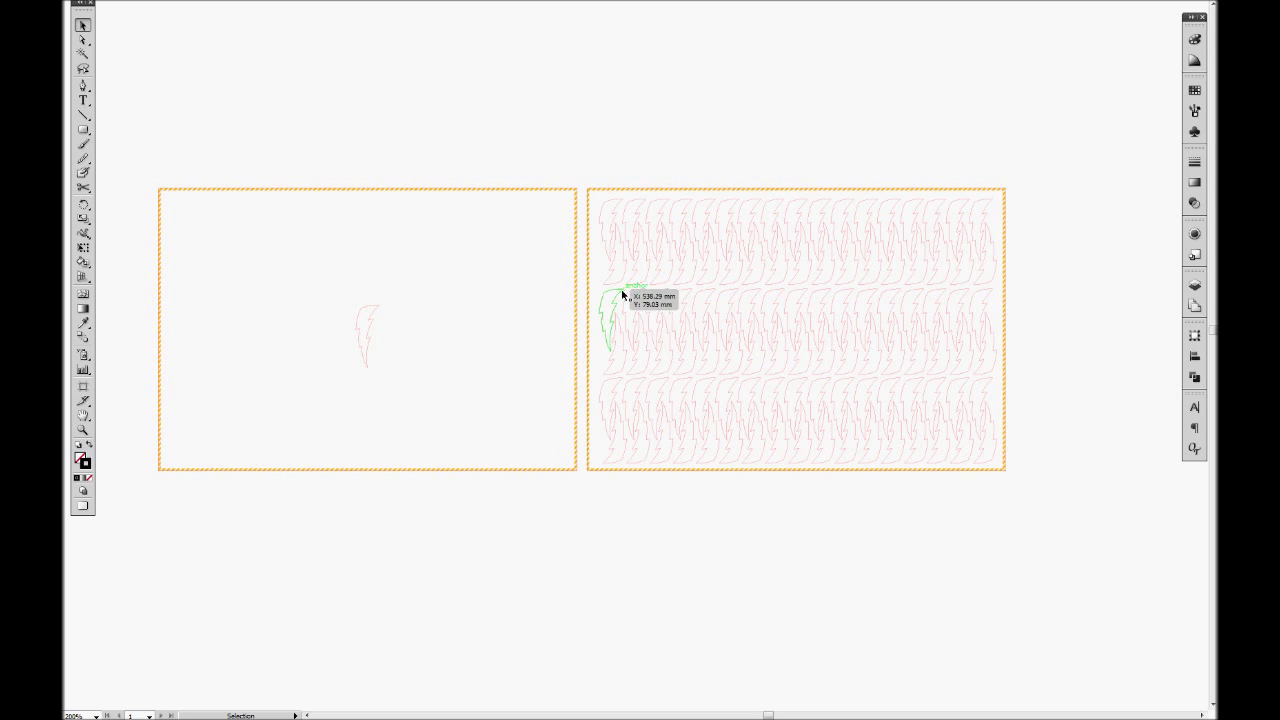
pyautogui.moveTo(251, 124); pyautogui.dragTo(437, 537)
pyautogui.moveTo(373, 307); pyautogui.dragTo(713, 227)
pyautogui.moveTo(594, 163); pyautogui.dragTo(1020, 519)
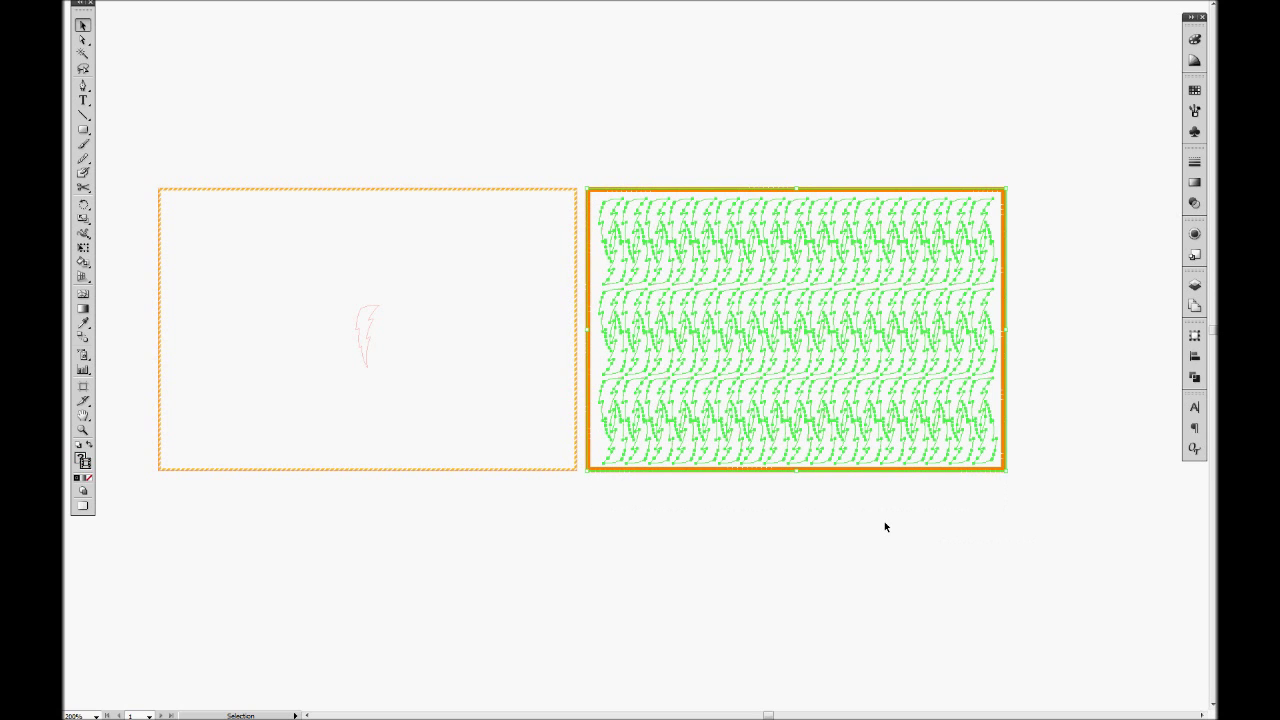
pyautogui.click(884, 526)
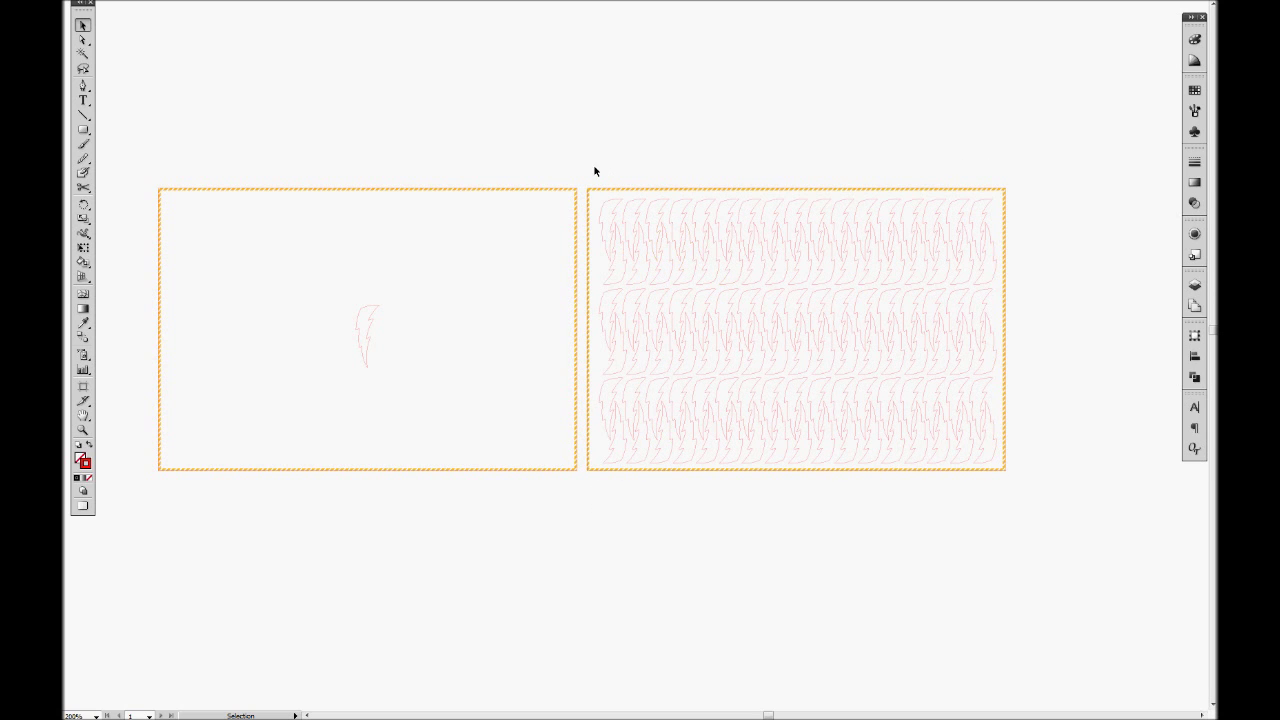
pyautogui.moveTo(594, 165); pyautogui.dragTo(1020, 514)
pyautogui.click(979, 519)
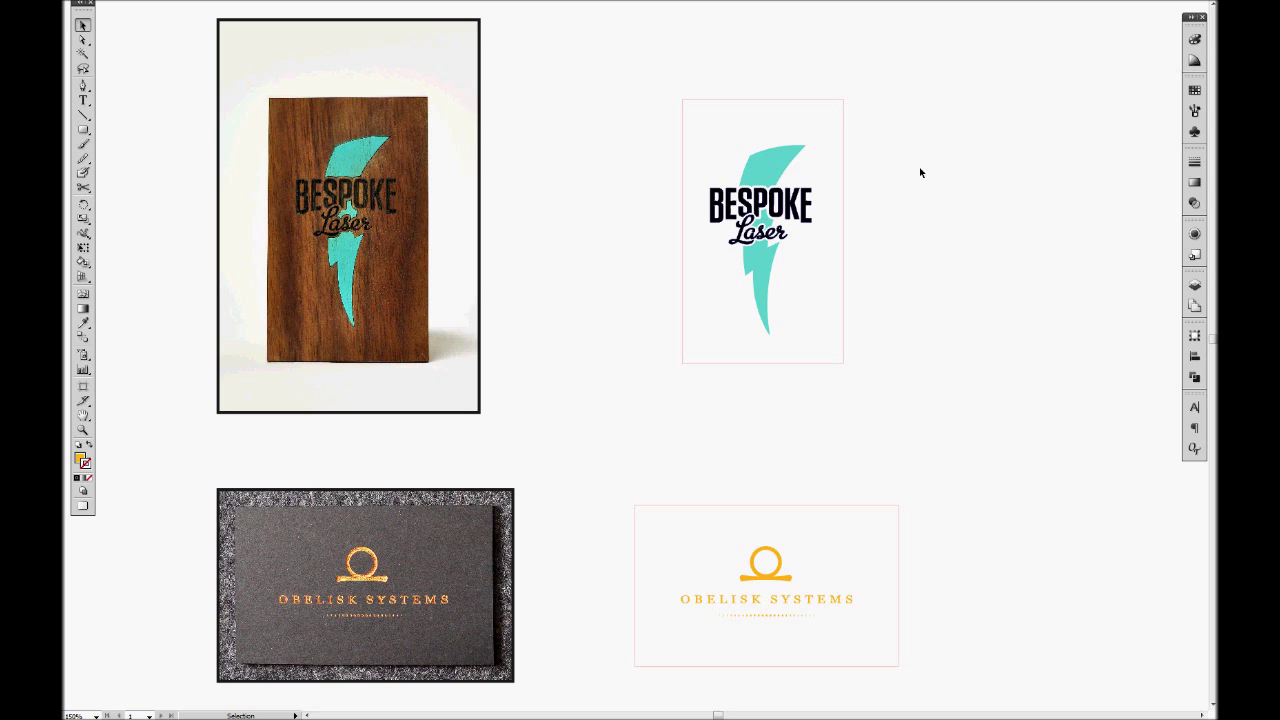
# Step: Pan to the business-card photos beside the Bespoke Laser and Obelisk Systems artwork
pyautogui.moveTo(953, 168); pyautogui.dragTo(903, 441)
# Step: Turn on visibility of the YOUR INSTRUCTIONS layer, then collapse the Layers panel
pyautogui.click(1194, 285)
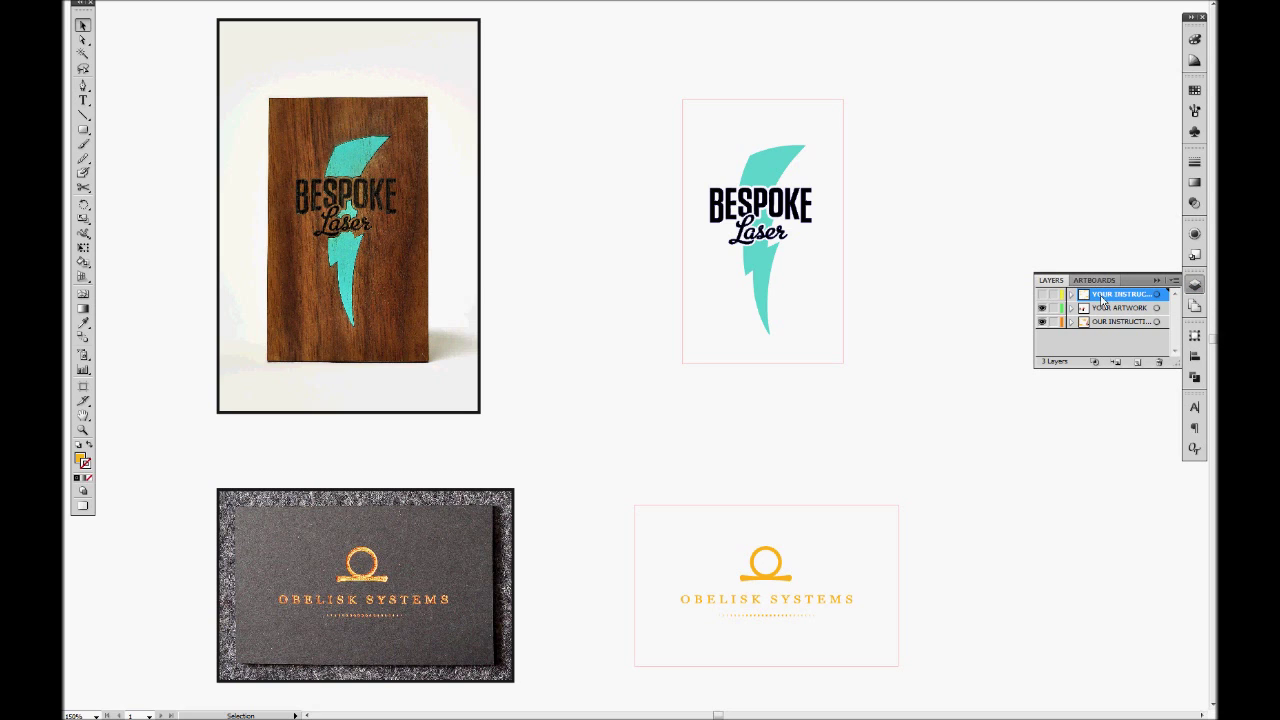
pyautogui.click(1042, 295)
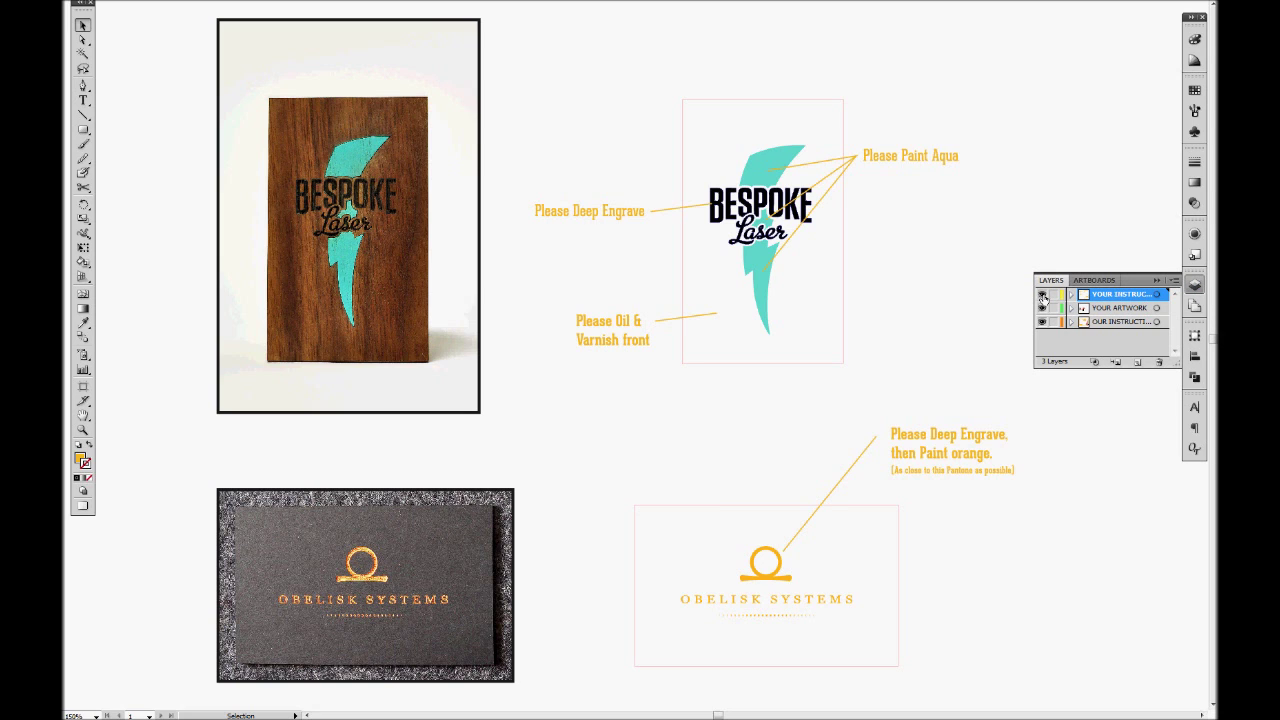
pyautogui.click(1157, 281)
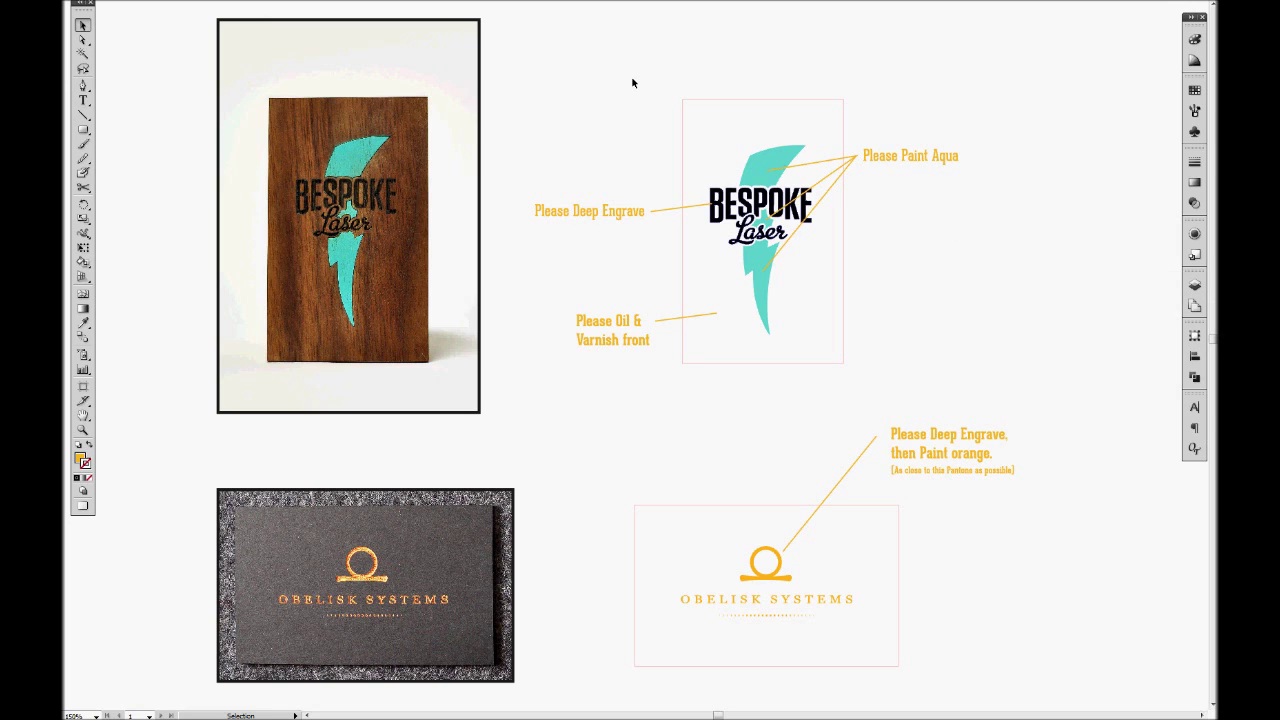